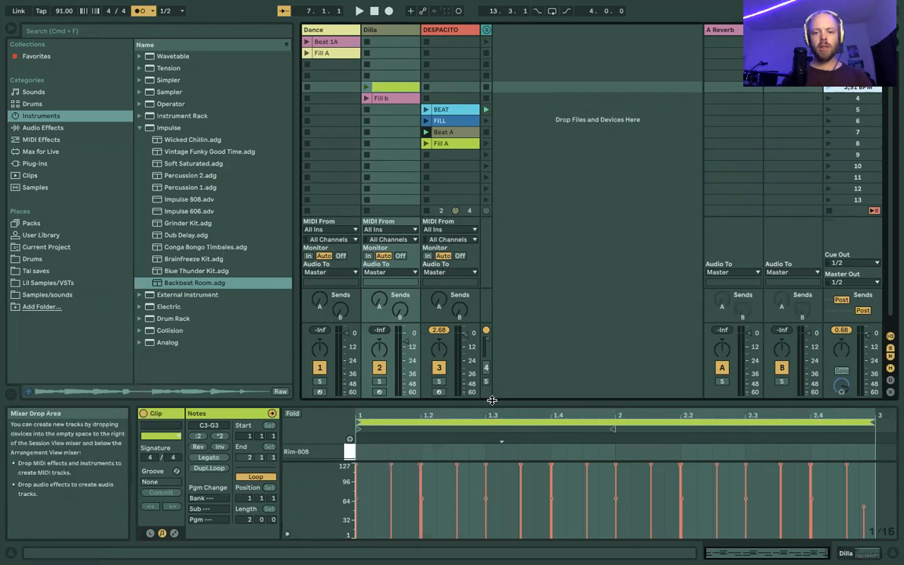
# Enlarge the clip editor to show the green clip's drum notes and launch that clip on the Dilla track.
pyautogui.moveTo(490, 400); pyautogui.dragTo(466, 288)
pyautogui.scroll(-1, 376, 71)
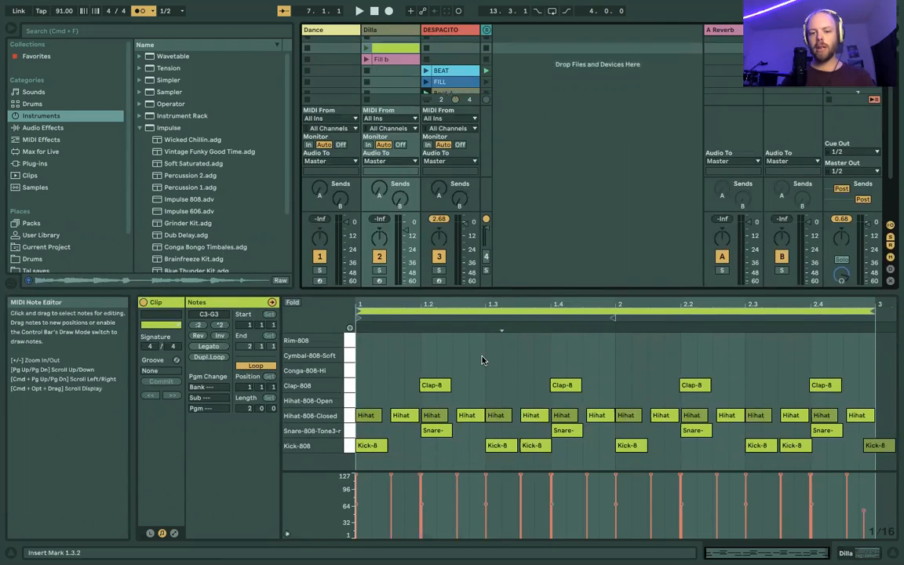
pyautogui.click(367, 50)
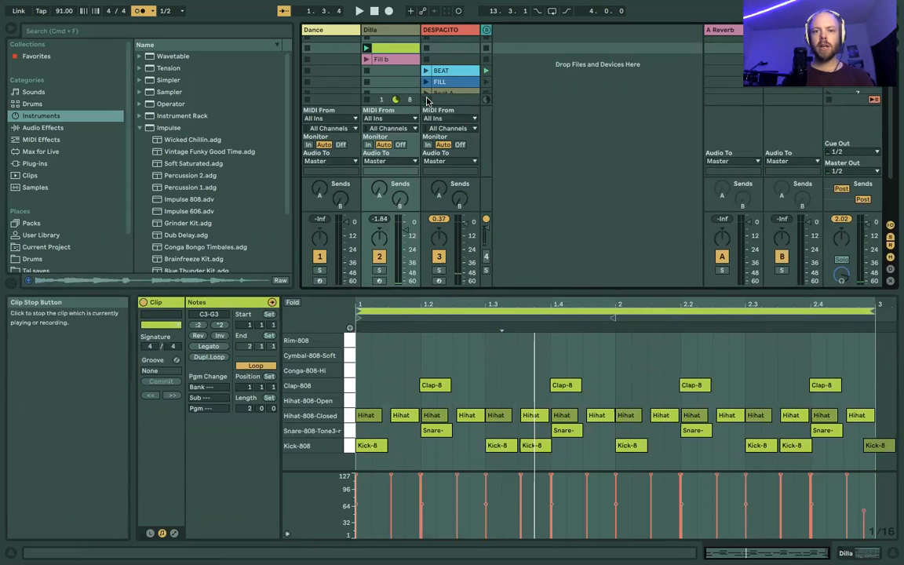
pyautogui.scroll(1, 386, 51)
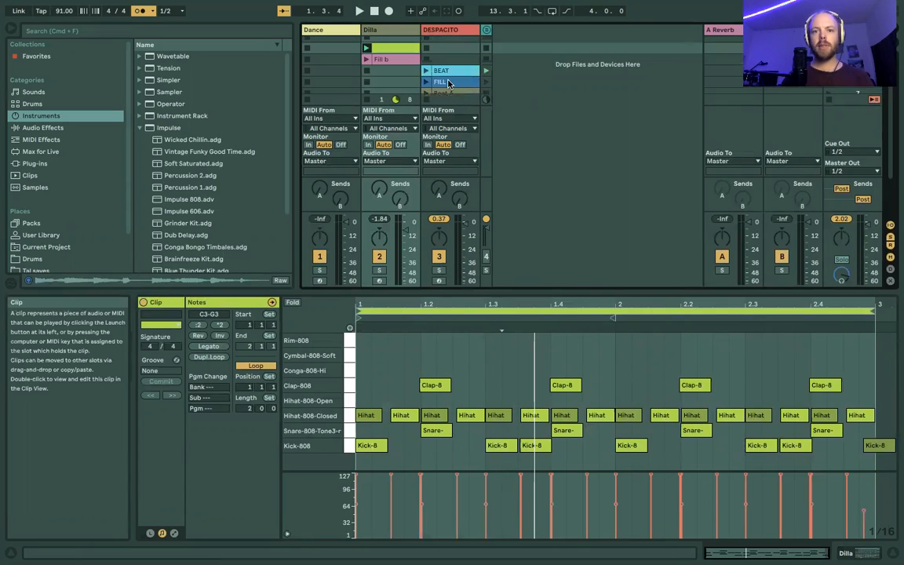
# Compare the Impulse kits on the Dilla and DESPACITO tracks and reopen the green Dilla clip's notes.
pyautogui.doubleClick(390, 29)
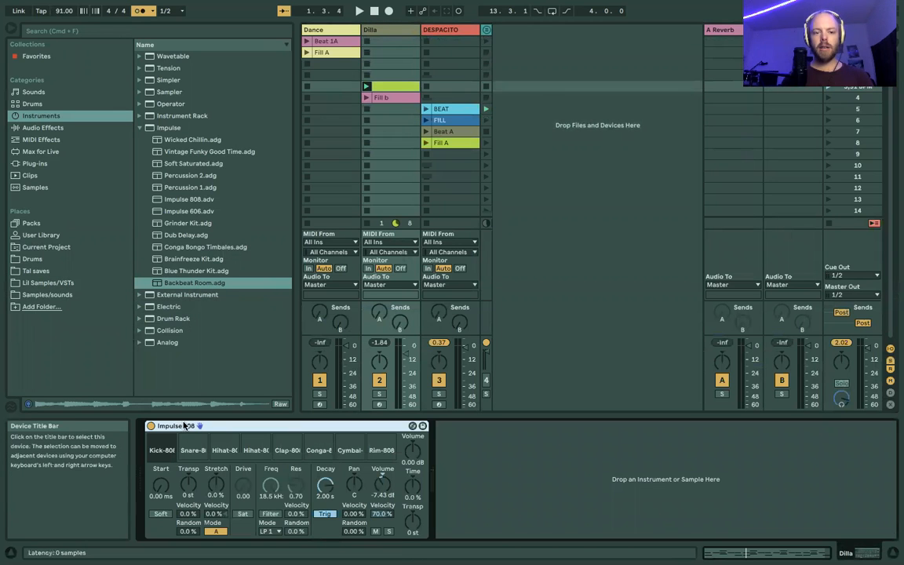
pyautogui.click(451, 29)
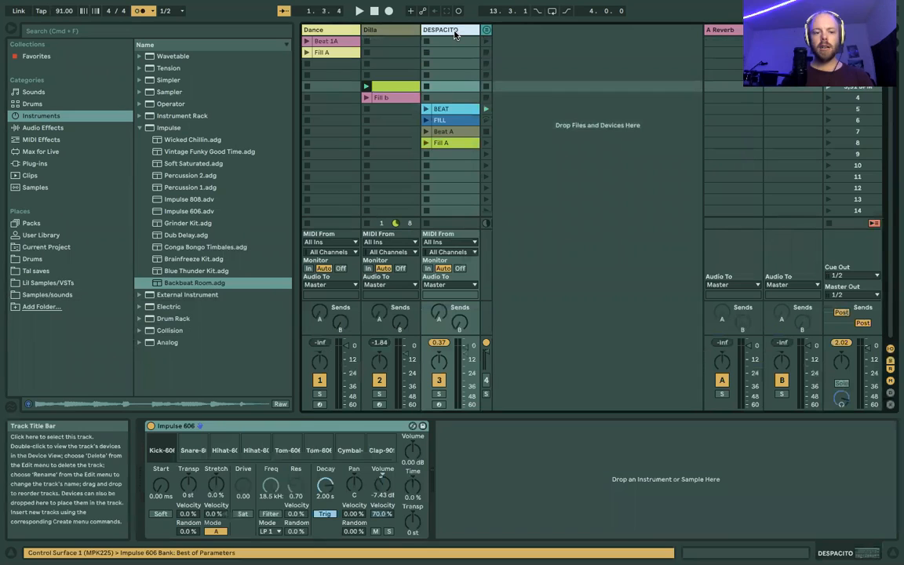
pyautogui.click(400, 32)
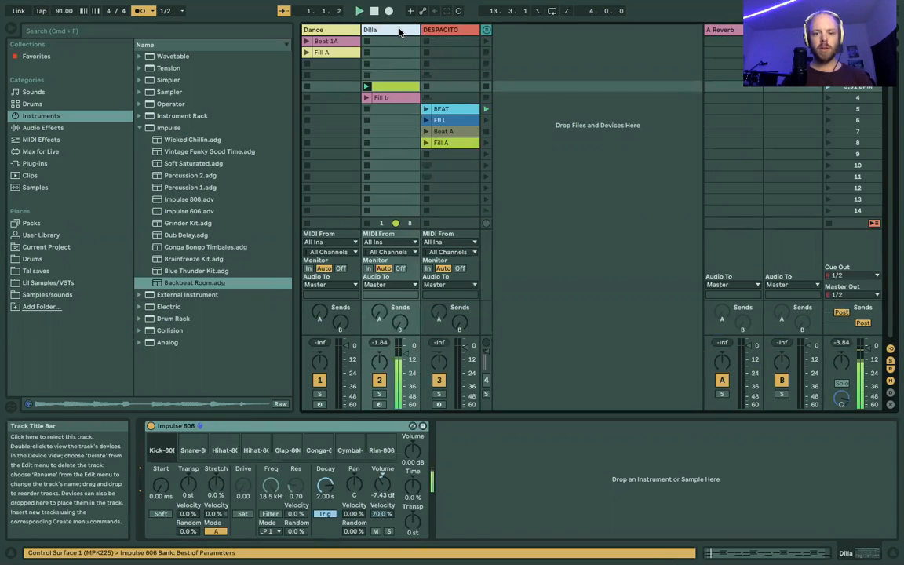
pyautogui.click(381, 85)
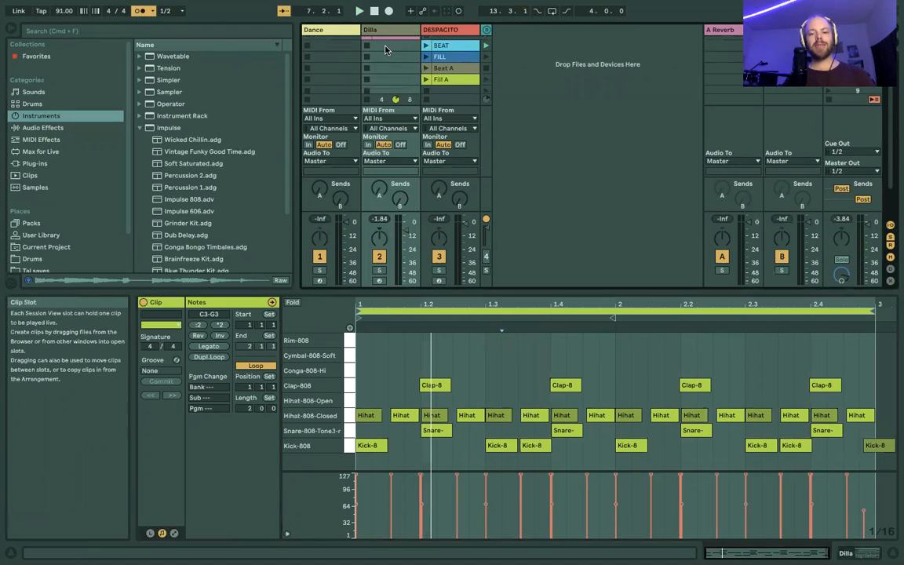
# Examine the timing offsets between the clap, snare and closed hi-hat around beat 1.2 in the green Dilla clip.
pyautogui.scroll(3, 386, 50)
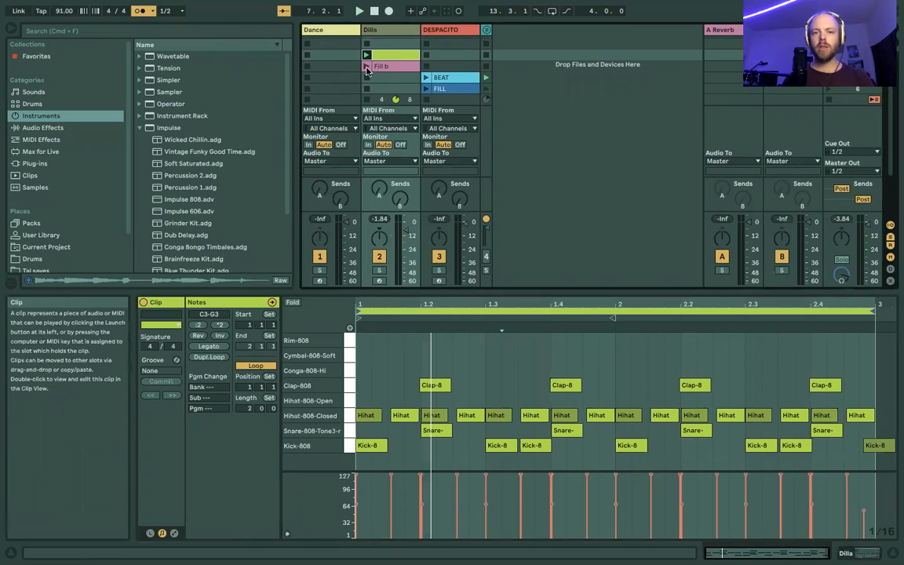
pyautogui.moveTo(418, 304); pyautogui.dragTo(417, 347)
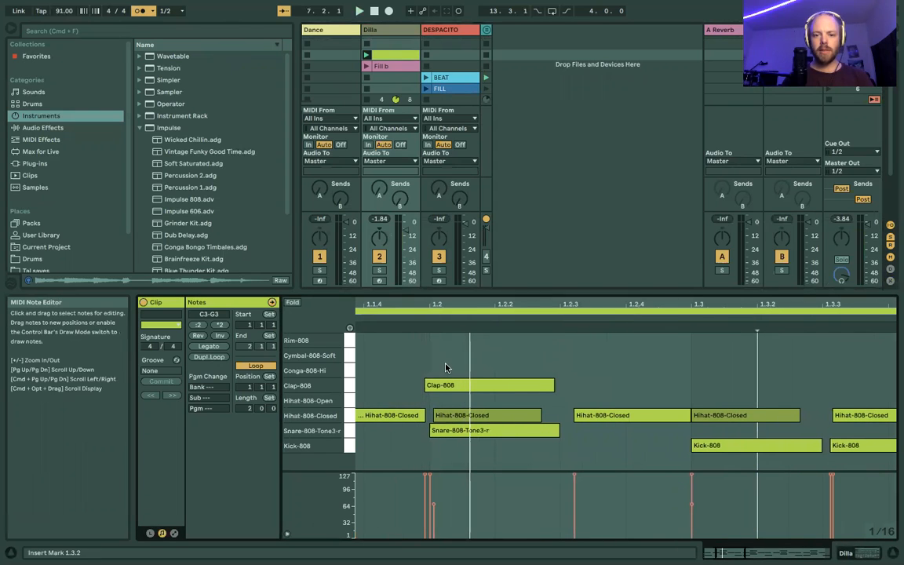
pyautogui.moveTo(443, 305); pyautogui.dragTo(443, 338)
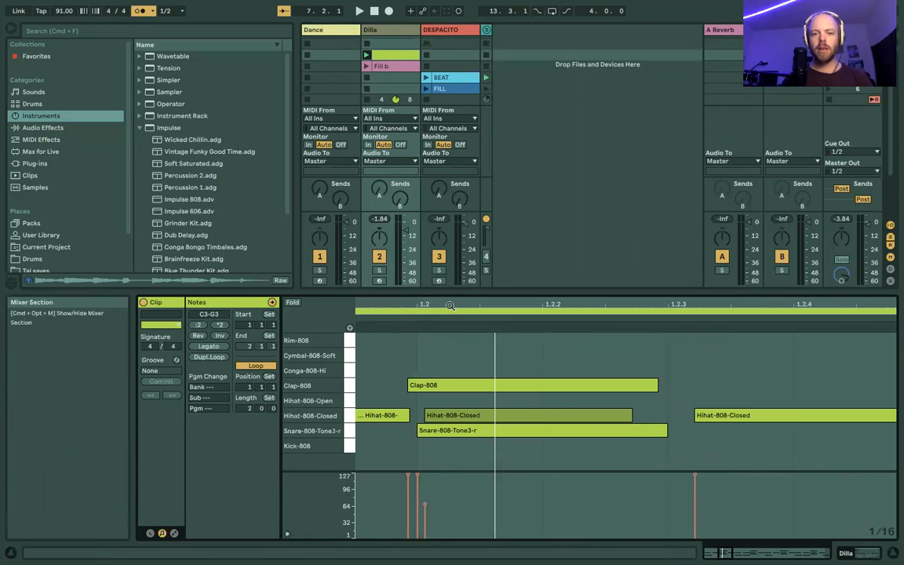
pyautogui.moveTo(453, 306); pyautogui.dragTo(453, 274)
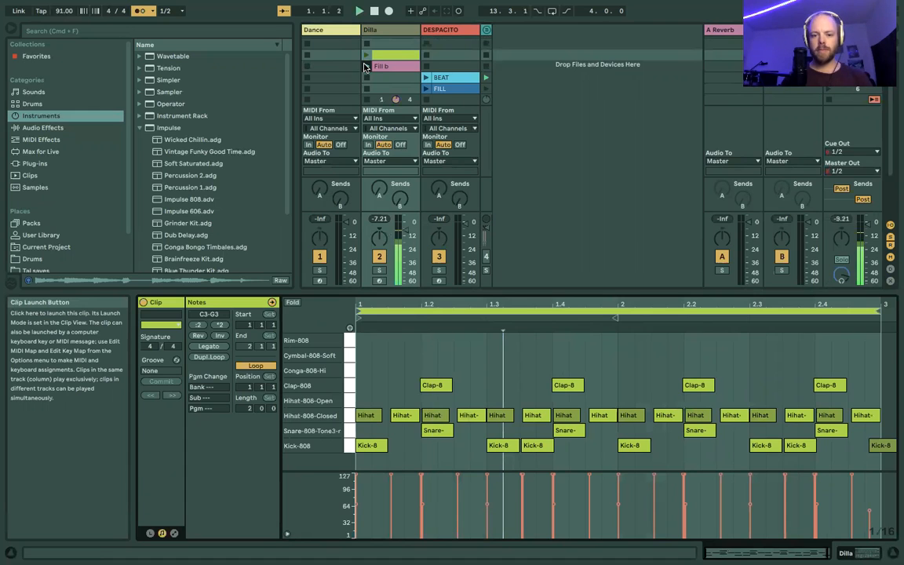
# Audition the Dilla track by alternating playback between Fill b and the green beat clip.
pyautogui.click(365, 66)
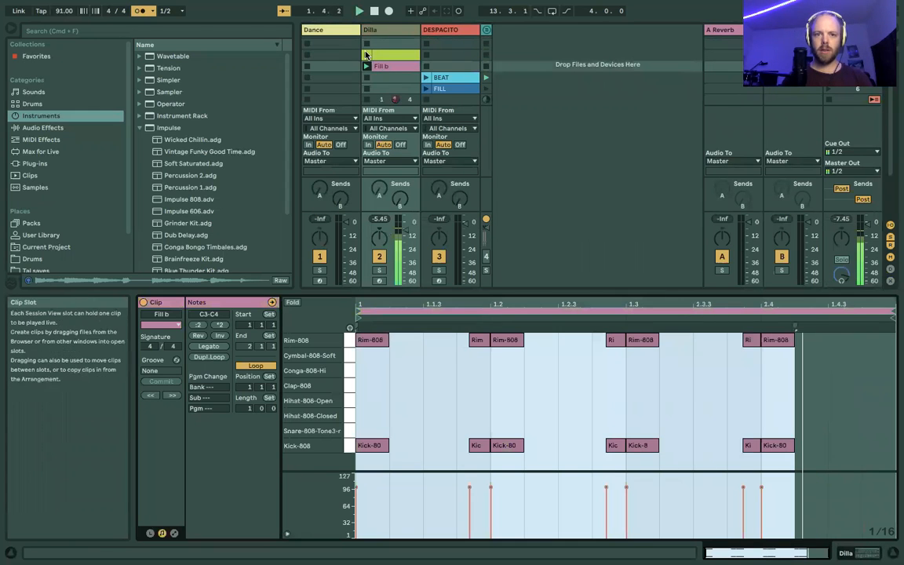
pyautogui.click(366, 54)
pyautogui.click(379, 54)
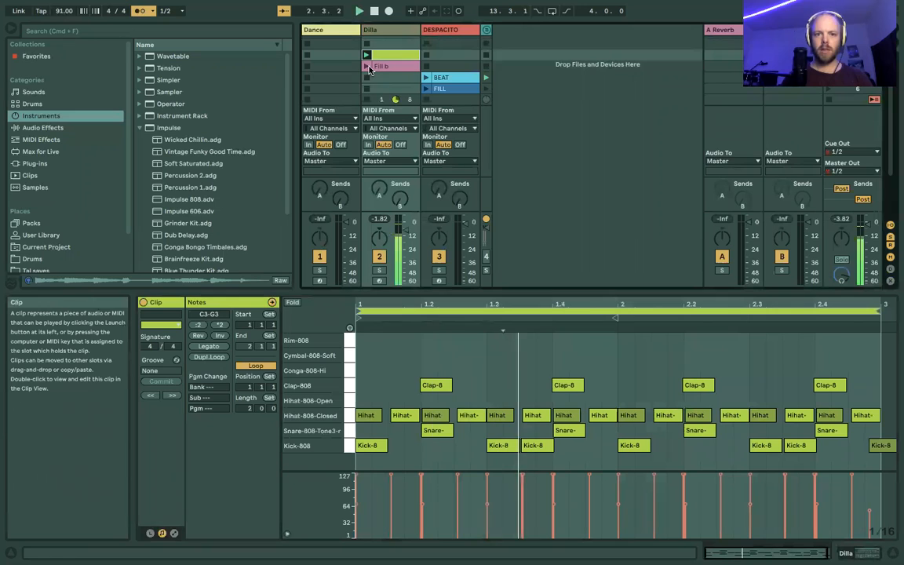
pyautogui.click(380, 68)
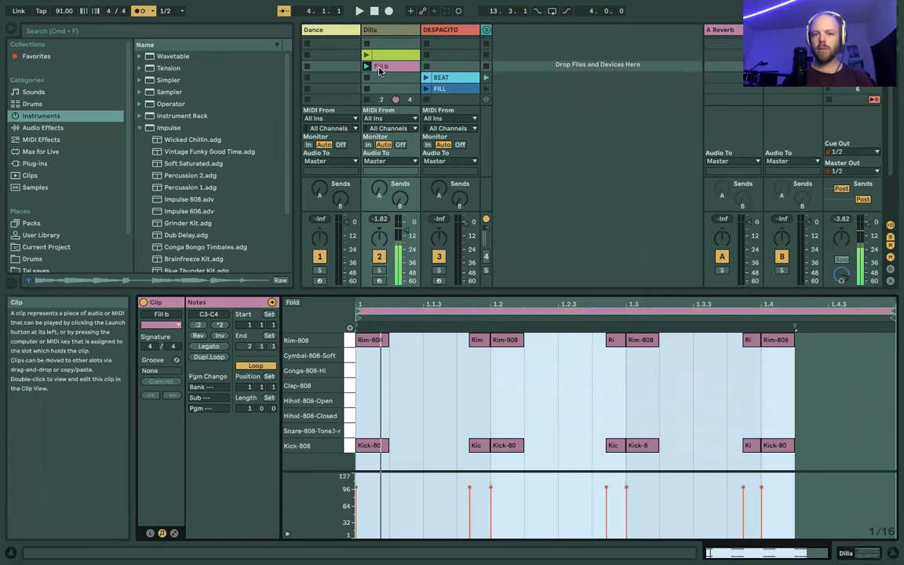
pyautogui.press('space')
# Create an empty MIDI clip in the Dilla track slot directly below Fill b.
pyautogui.scroll(-4, 385, 72)
pyautogui.scroll(6, 386, 72)
pyautogui.scroll(-2, 385, 72)
pyautogui.click(387, 56)
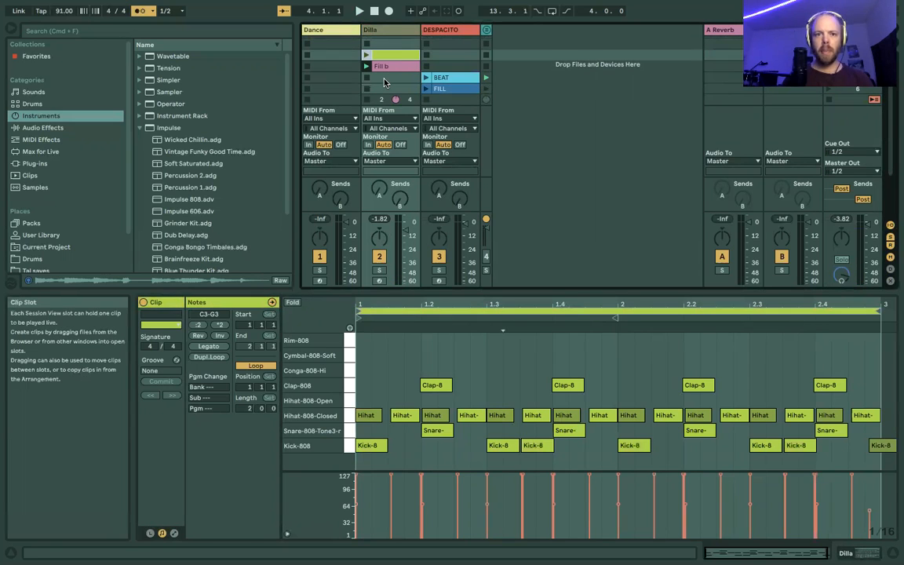
pyautogui.doubleClick(385, 79)
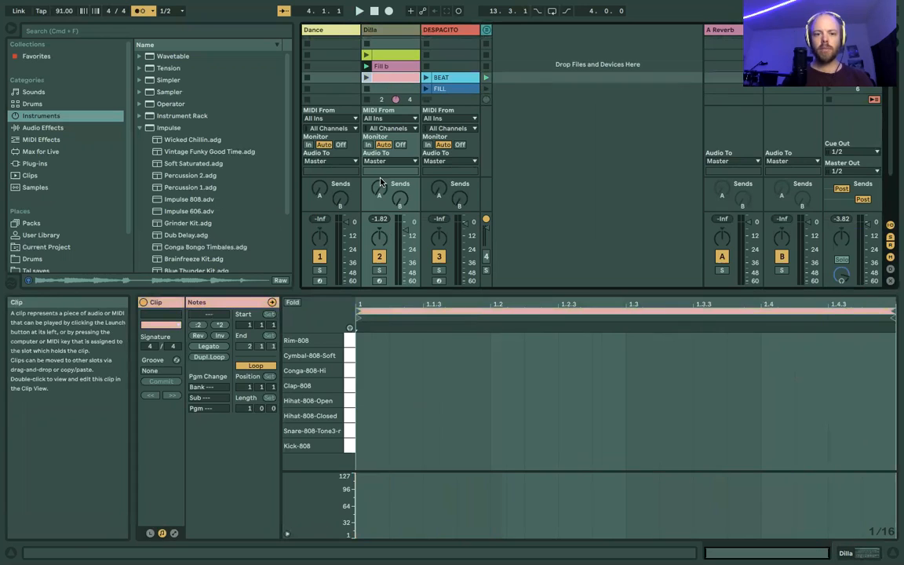
# Place Hihat-808-Open notes at 1.1.1 and 1.1.3, leaving 1.1.2 empty, and launch the new clip.
pyautogui.doubleClick(372, 401)
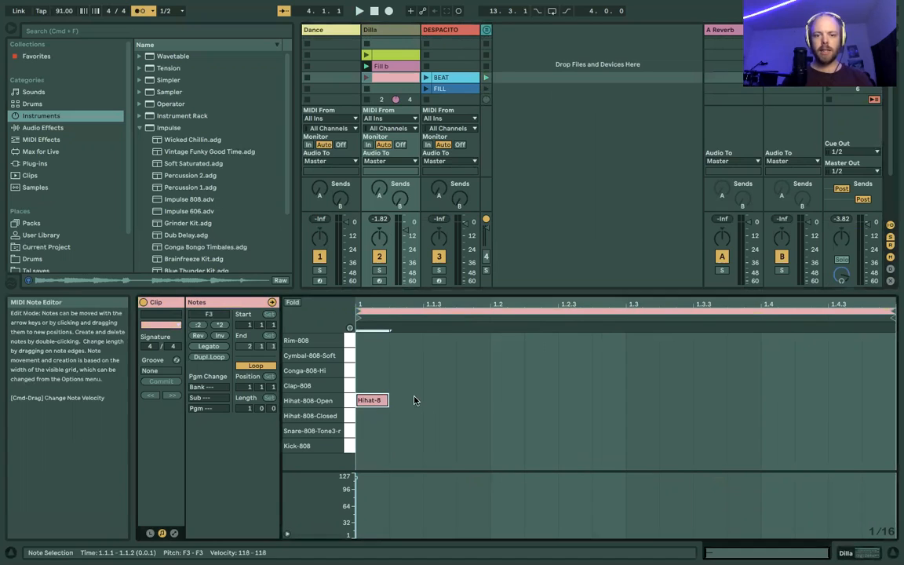
pyautogui.doubleClick(397, 399)
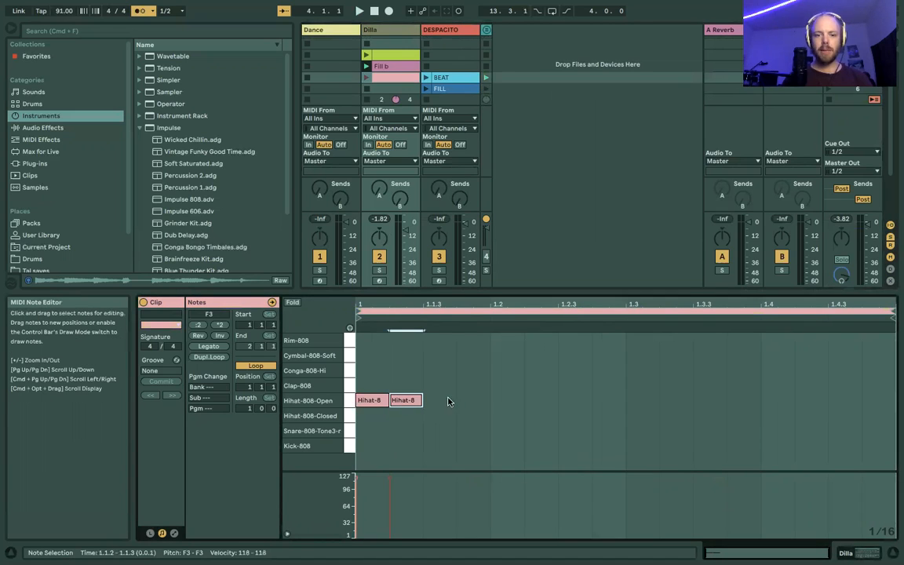
pyautogui.doubleClick(407, 399)
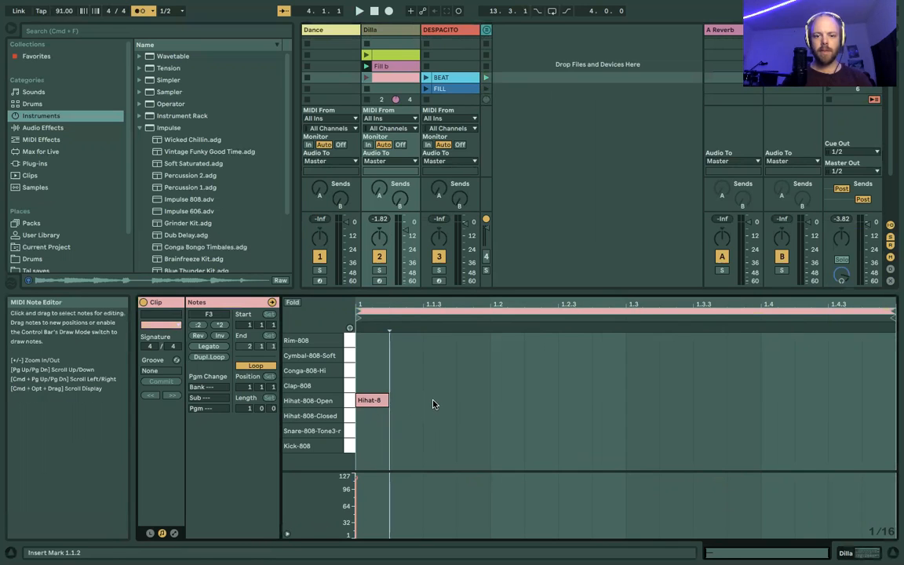
pyautogui.doubleClick(433, 402)
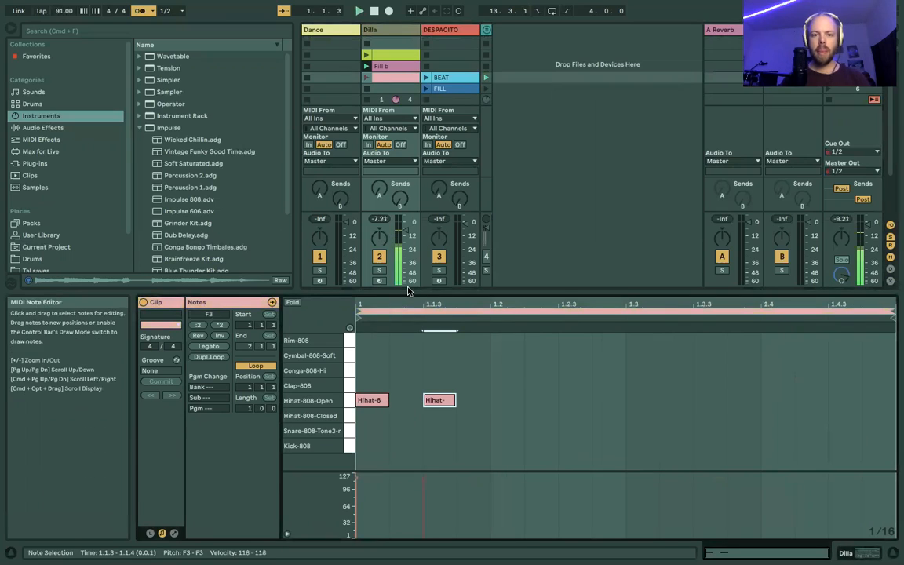
pyautogui.click(365, 77)
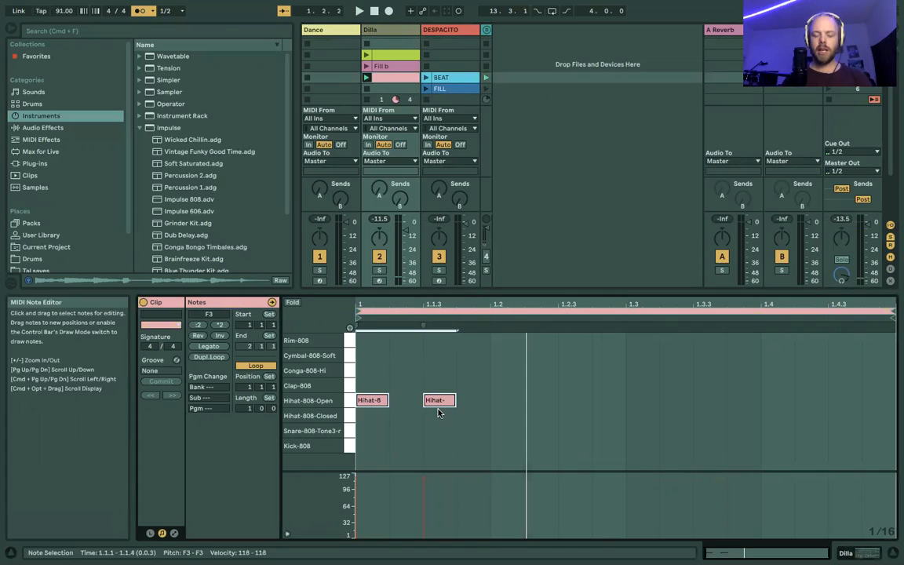
# Move both hi-hat notes back and forth between Hihat-808-Open and Hihat-808-Closed to compare the sounds.
pyautogui.press('Down')
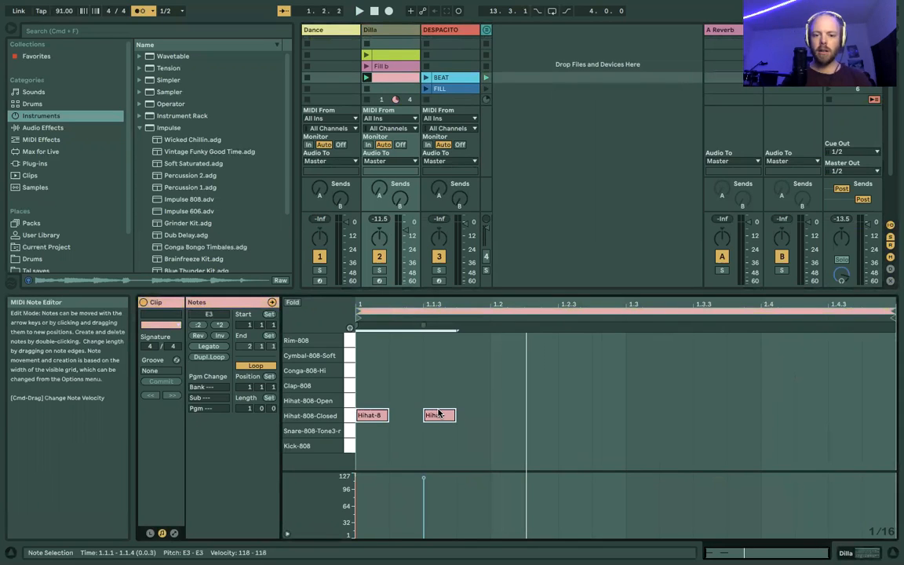
pyautogui.press('Up')
pyautogui.press('Down')
pyautogui.press('Up')
pyautogui.press('Down')
pyautogui.press('Up')
pyautogui.press('Down')
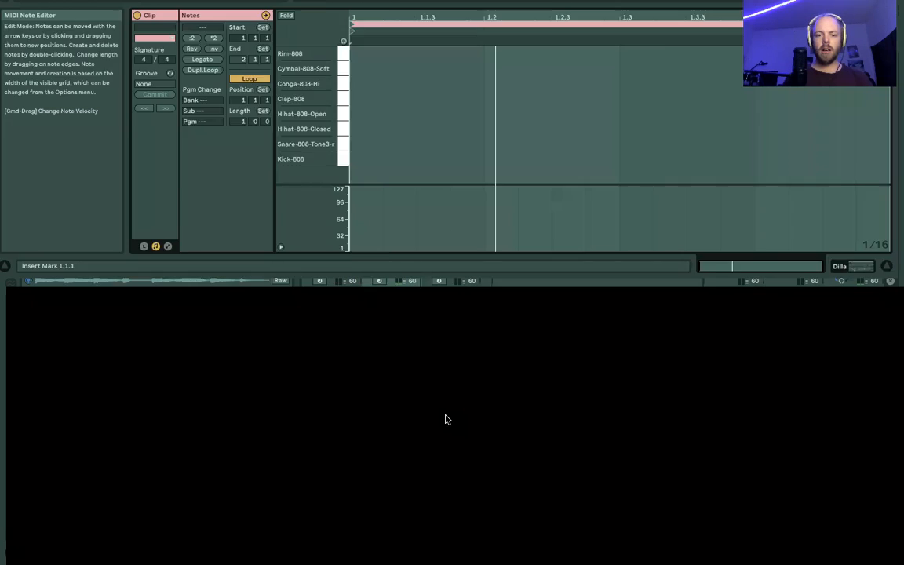
# Set the fixed grid to 1/8 and place Hihat-808-Closed notes at 1.1.1 and 1.1.3.
pyautogui.rightClick(423, 359)
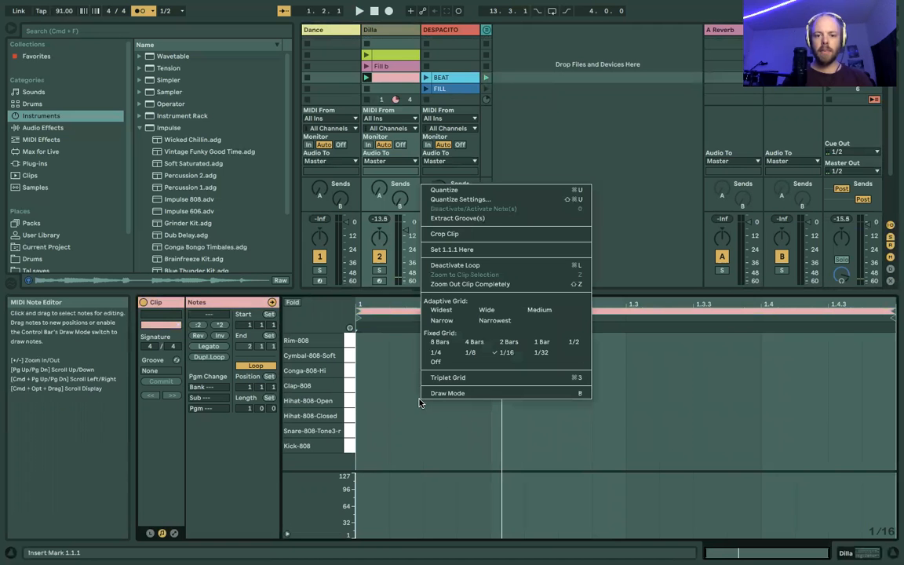
pyautogui.click(469, 354)
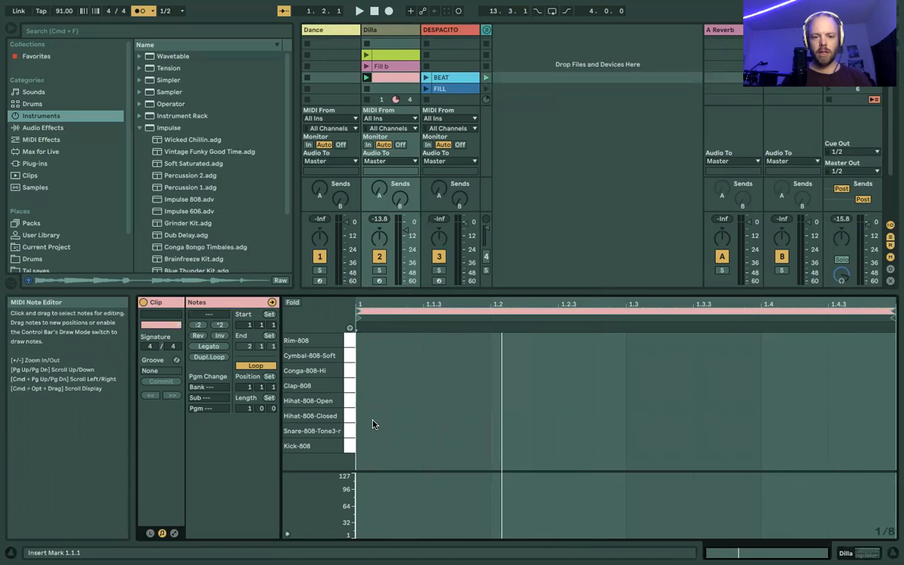
pyautogui.doubleClick(373, 416)
pyautogui.doubleClick(446, 415)
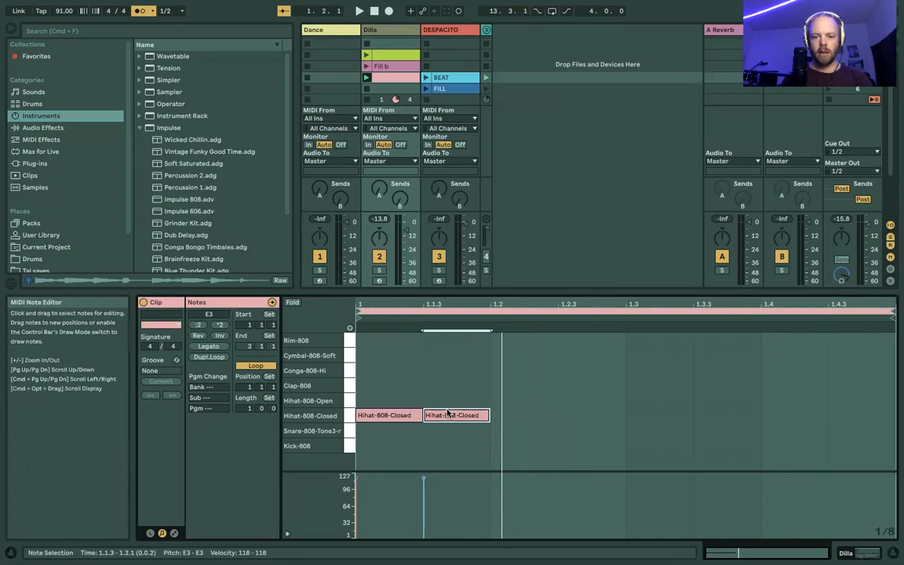
# Shift the second closed hi-hat slightly late, remove it, and restore it on the grid at 1.1.3.
pyautogui.moveTo(459, 418); pyautogui.dragTo(470, 423)
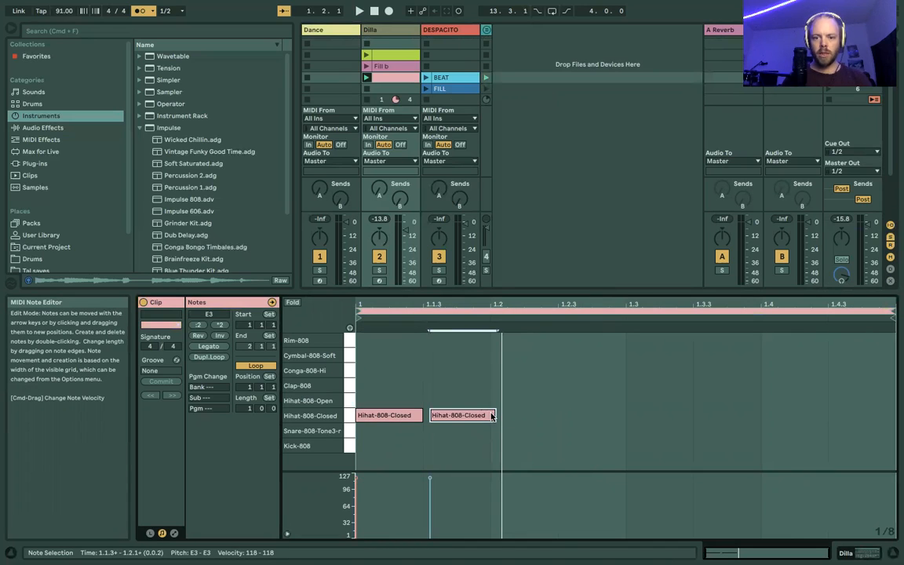
pyautogui.moveTo(496, 415); pyautogui.dragTo(489, 415)
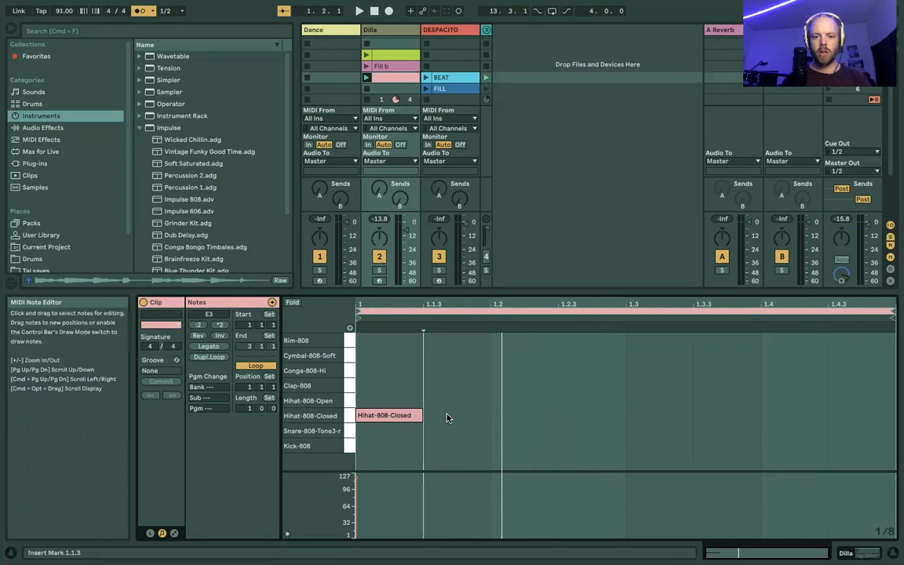
pyautogui.moveTo(430, 415); pyautogui.dragTo(424, 415)
# Add Hihat-808-Closed notes at 1.2.1 and 1.2.3 and play the clip.
pyautogui.doubleClick(512, 417)
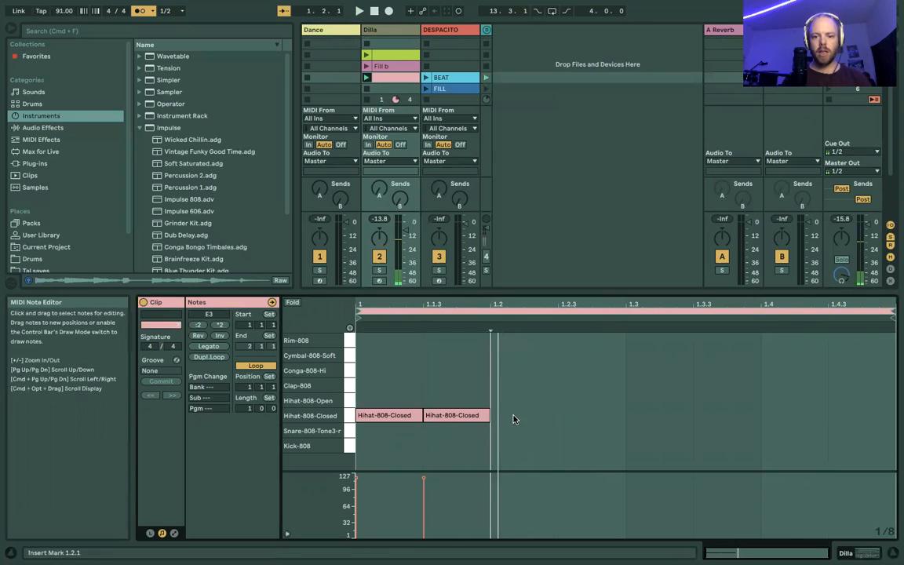
pyautogui.doubleClick(598, 414)
pyautogui.press('space')
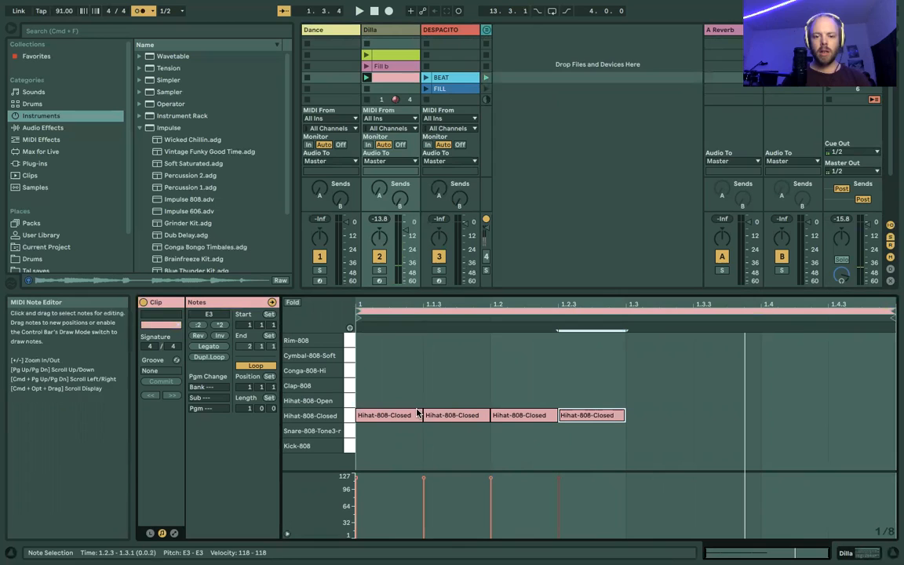
# Nudge the closed hi-hat at 1.1.3 slightly late and put the overlapped hi-hat back at 1.2.1.
pyautogui.click(460, 416)
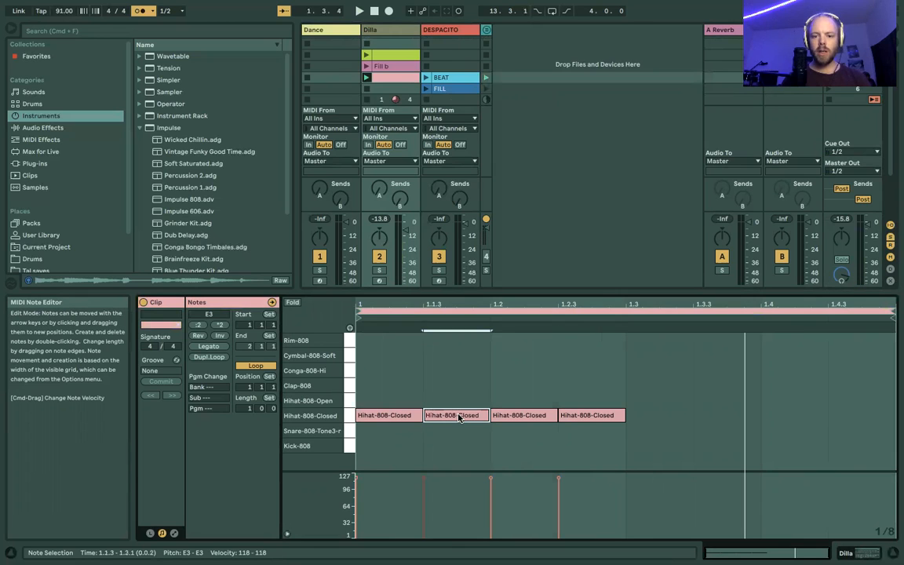
pyautogui.moveTo(444, 424); pyautogui.dragTo(452, 424)
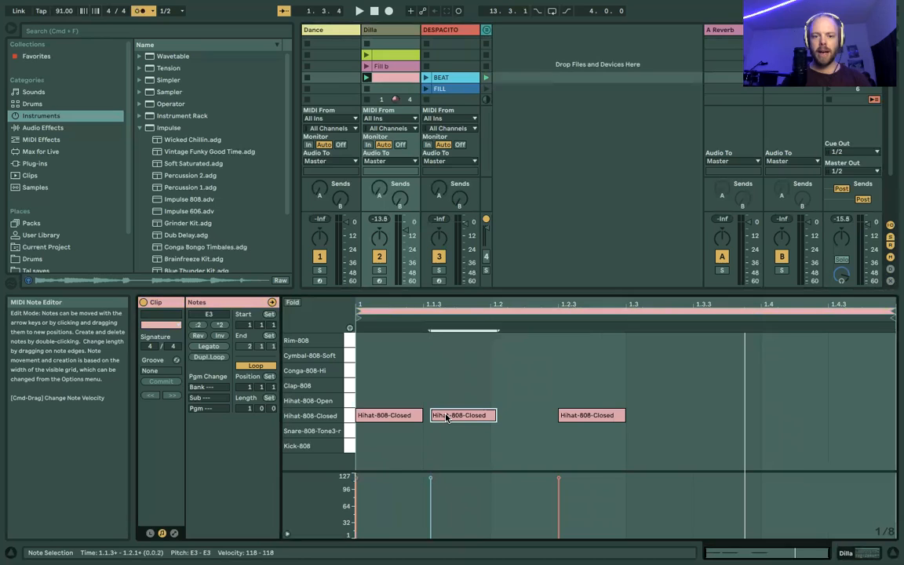
pyautogui.doubleClick(526, 414)
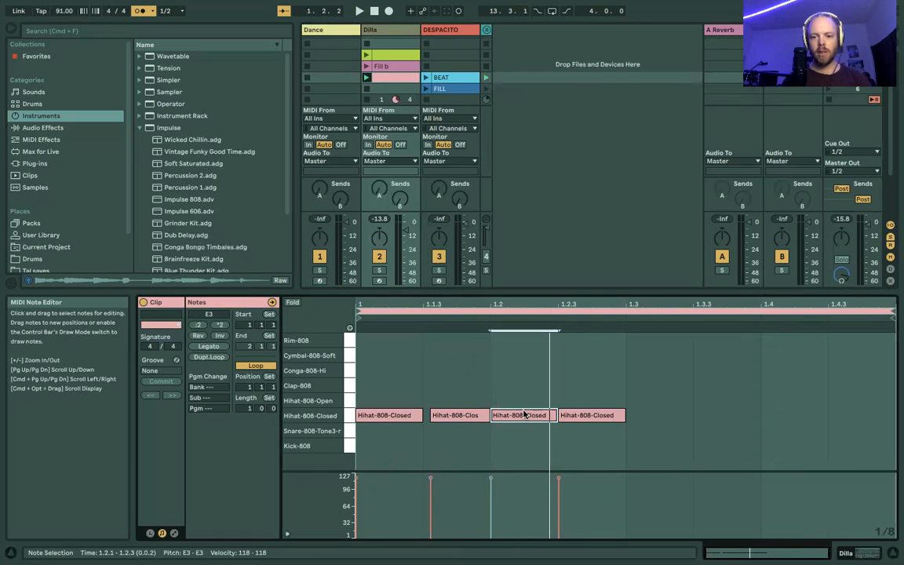
# Delete the closed hi-hats at 1.2.1 and 1.2.3 and replace the late second hi-hat with one on the grid at 1.1.3.
pyautogui.moveTo(517, 393); pyautogui.dragTo(593, 427)
pyautogui.press('Delete')
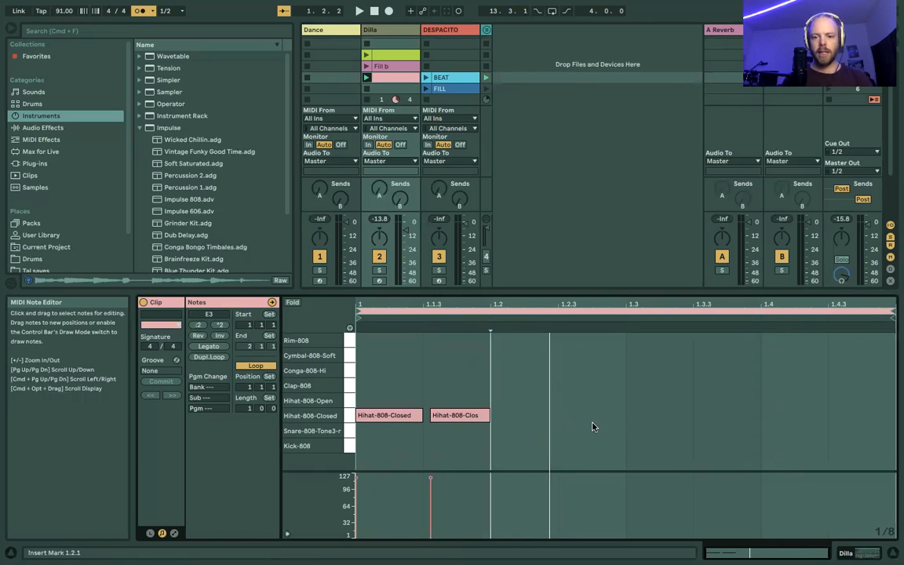
pyautogui.doubleClick(456, 414)
pyautogui.doubleClick(455, 416)
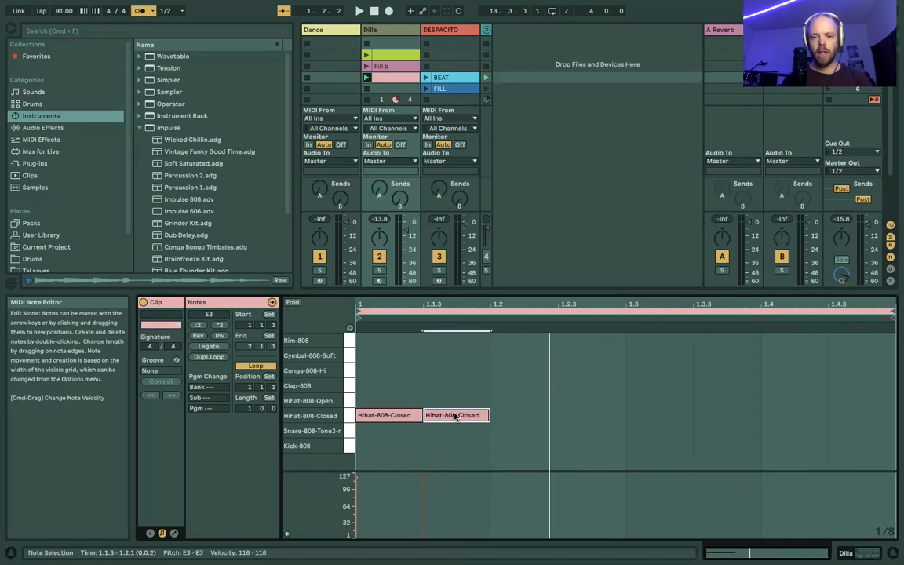
# Nudge the closed hi-hat at 1.1.3 slightly late, trim its end to 1.2.1, and play the two-hit pair.
pyautogui.moveTo(461, 416); pyautogui.dragTo(463, 416)
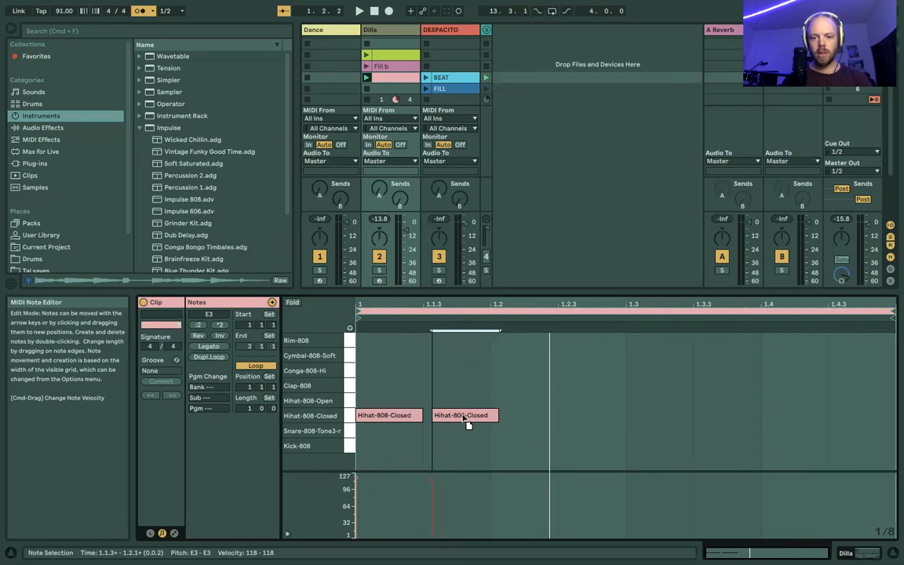
pyautogui.moveTo(496, 414); pyautogui.dragTo(481, 434)
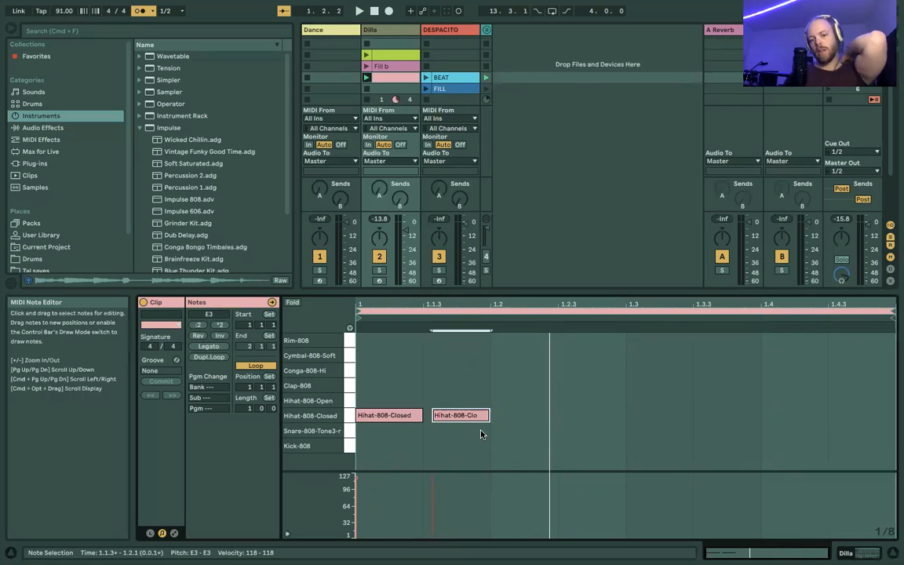
pyautogui.moveTo(384, 395); pyautogui.dragTo(440, 416)
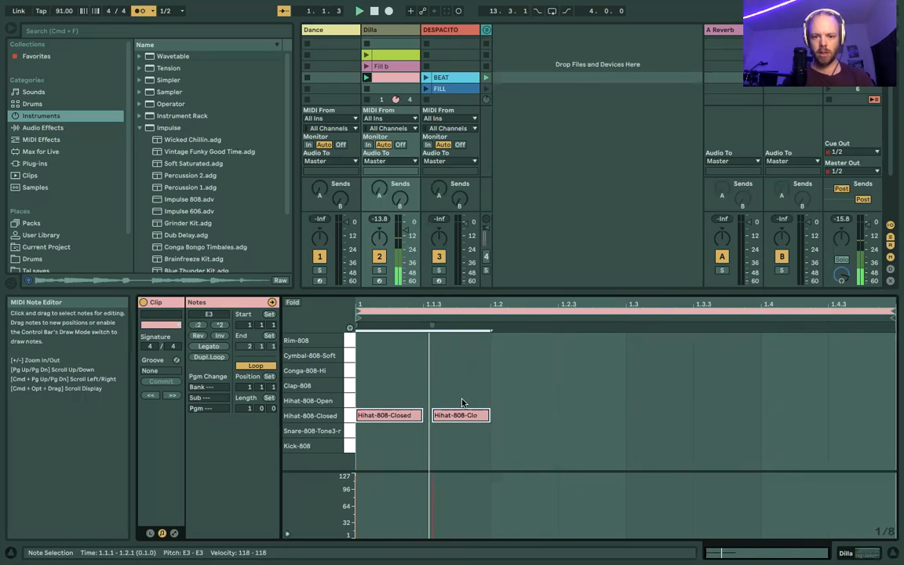
# Extend the late closed hi-hat's end slightly past 1.2.1 and duplicate the hi-hat pair twice.
pyautogui.click(439, 415)
pyautogui.moveTo(488, 415); pyautogui.dragTo(503, 415)
pyautogui.moveTo(375, 389); pyautogui.dragTo(480, 440)
pyautogui.press('super+d')
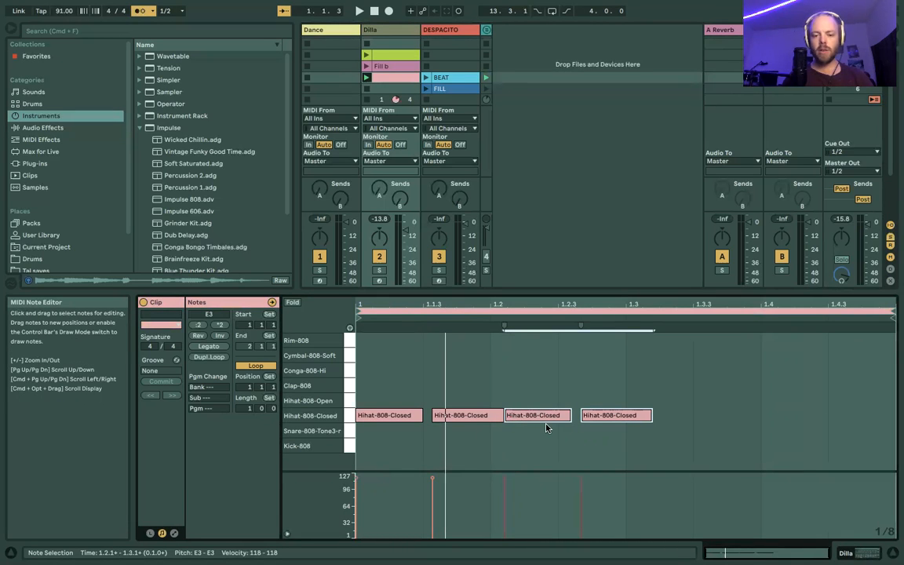
pyautogui.press('super+s')
pyautogui.press('super+d')
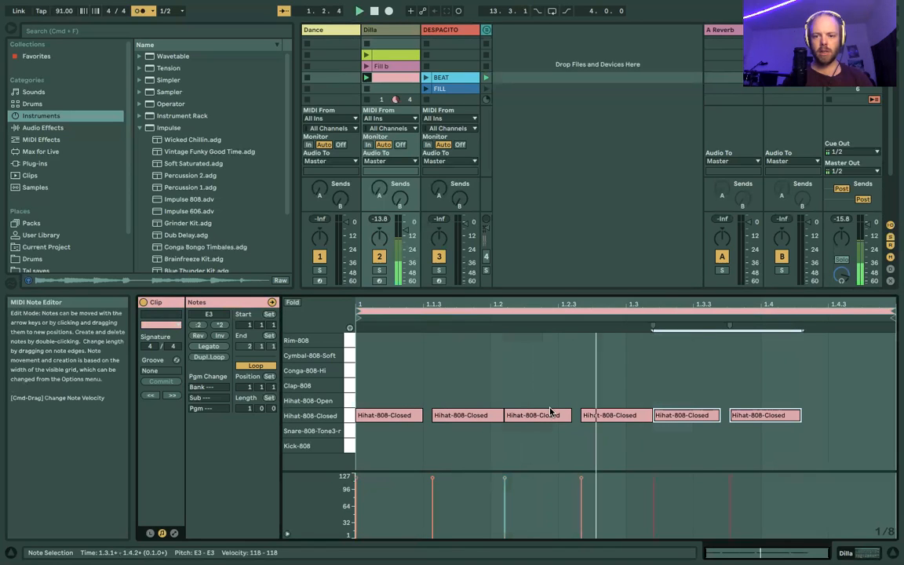
# Undo both duplications of the overlong hi-hat pair.
pyautogui.click(523, 396)
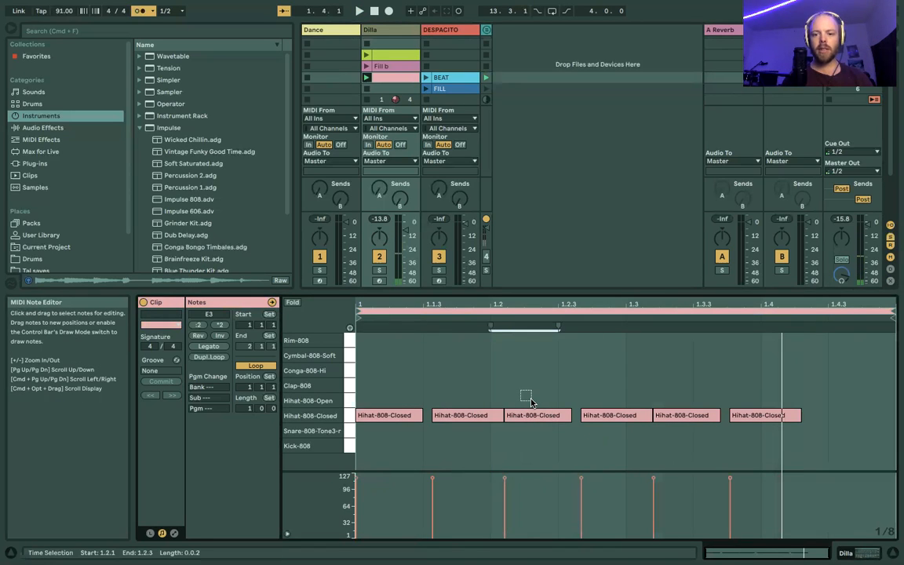
pyautogui.click(524, 397)
pyautogui.press('super+z')
pyautogui.press('super+z')
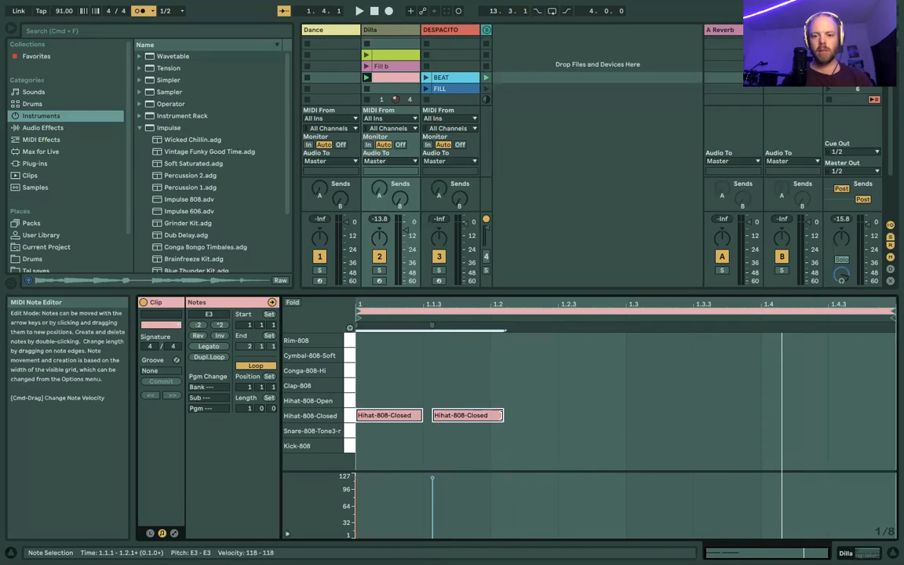
# Shorten the late closed hi-hat so it ends exactly on the grid at 1.2.1.
pyautogui.moveTo(503, 417)
pyautogui.mouseDown()
pyautogui.moveTo(486, 416)
pyautogui.moveTo(542, 409)
pyautogui.moveTo(487, 415)
pyautogui.mouseUp()
pyautogui.click(481, 417)
pyautogui.moveTo(486, 411); pyautogui.dragTo(490, 414)
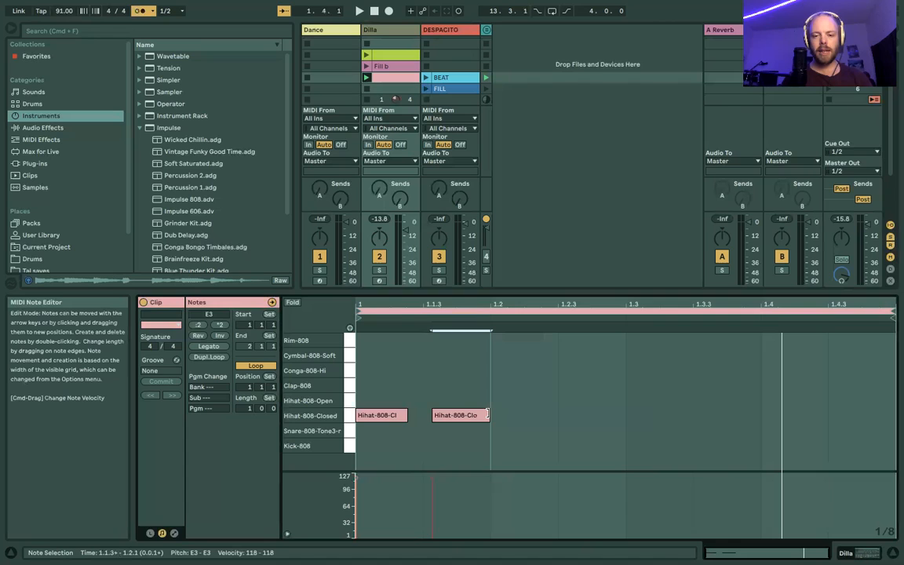
# Duplicate the trimmed hi-hat pair three times across the bar and play the clip.
pyautogui.moveTo(365, 392); pyautogui.dragTo(472, 431)
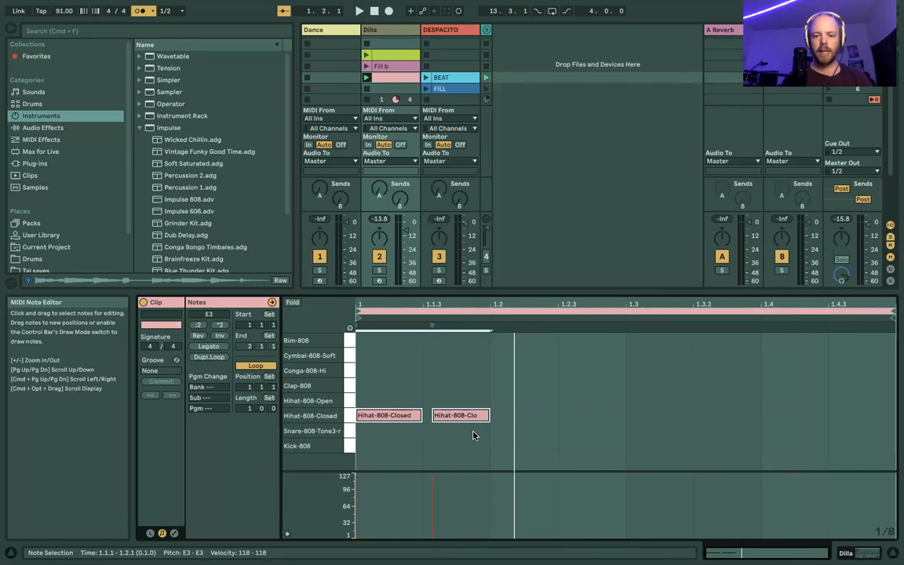
pyautogui.press('super+d')
pyautogui.press('space')
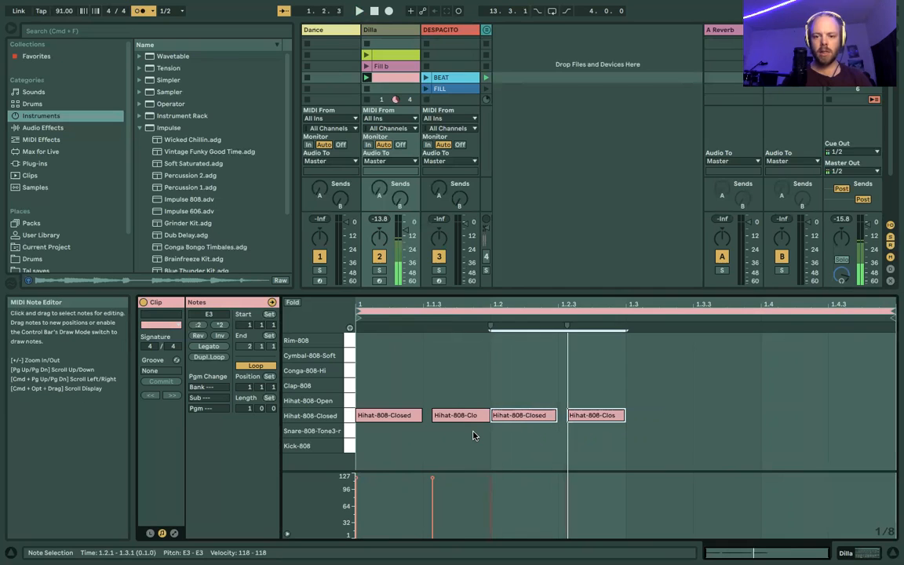
pyautogui.press('super+d')
pyautogui.press('super+d')
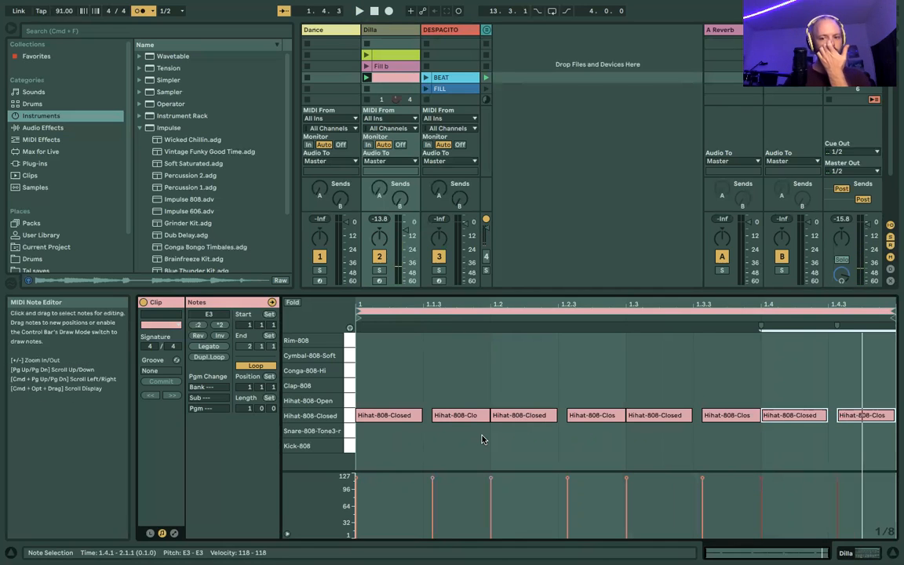
# Undo the three duplications, leaving only the hi-hat pair on the first beat.
pyautogui.press('super+z')
pyautogui.press('super+z')
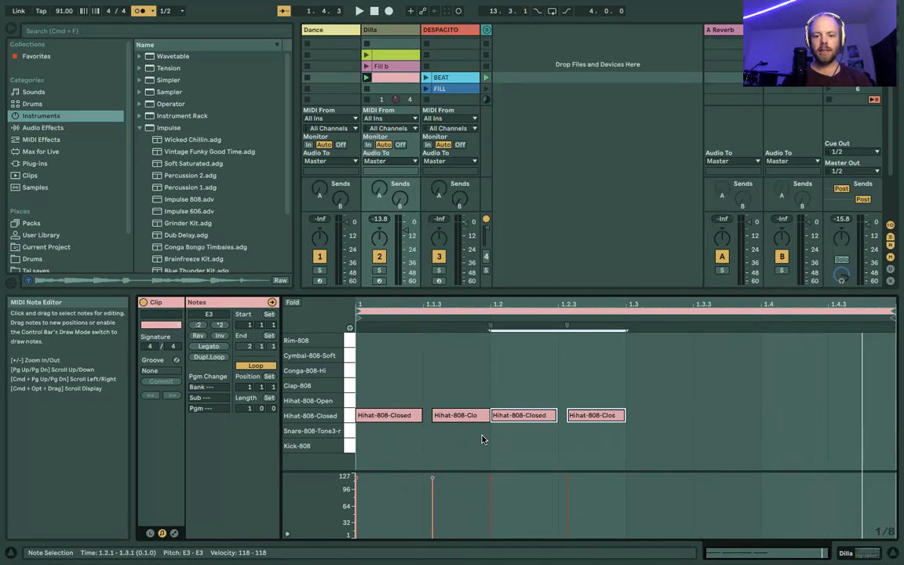
pyautogui.press('super+z')
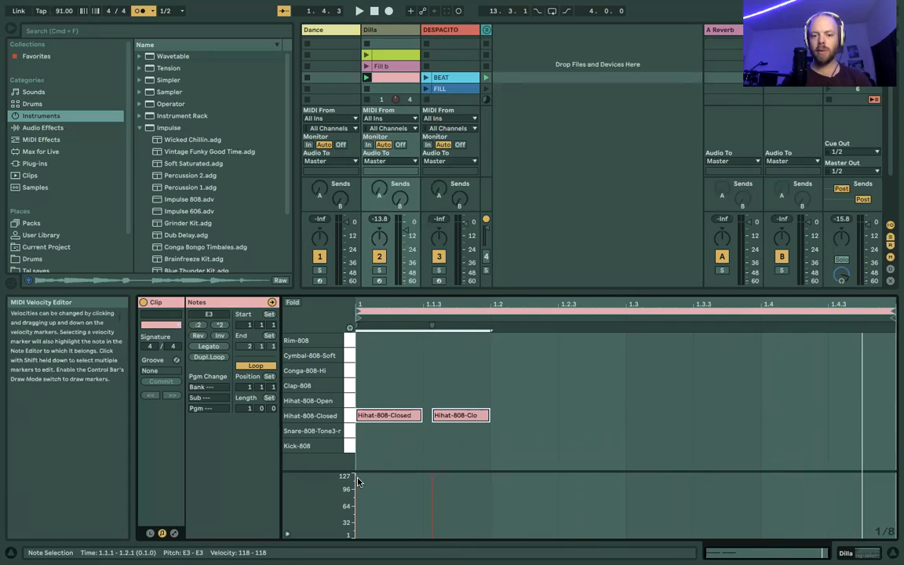
# Set the late closed hi-hat's velocity to 112 and lower the first hi-hat's velocity to 69.
pyautogui.moveTo(358, 483)
pyautogui.mouseDown()
pyautogui.moveTo(359, 492)
pyautogui.moveTo(358, 479)
pyautogui.mouseUp()
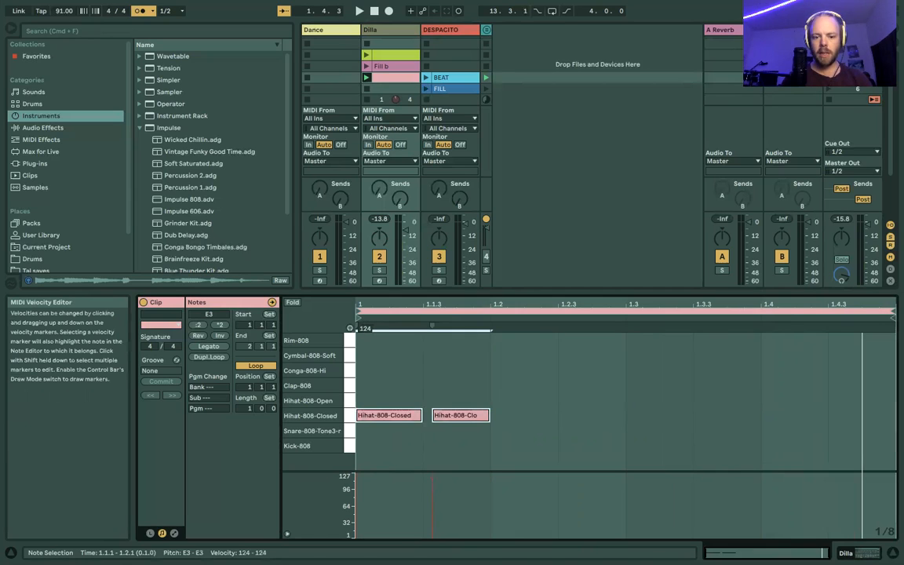
pyautogui.click(471, 496)
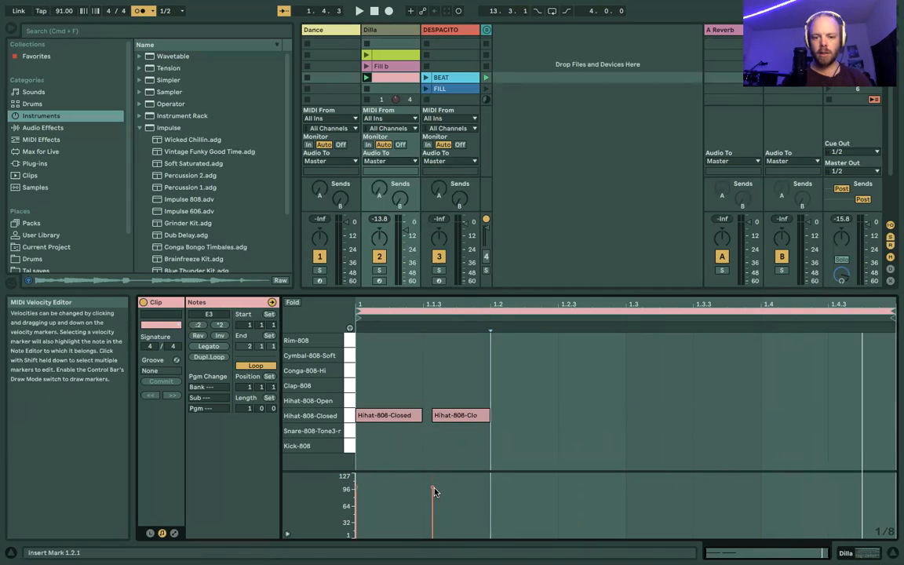
pyautogui.click(432, 492)
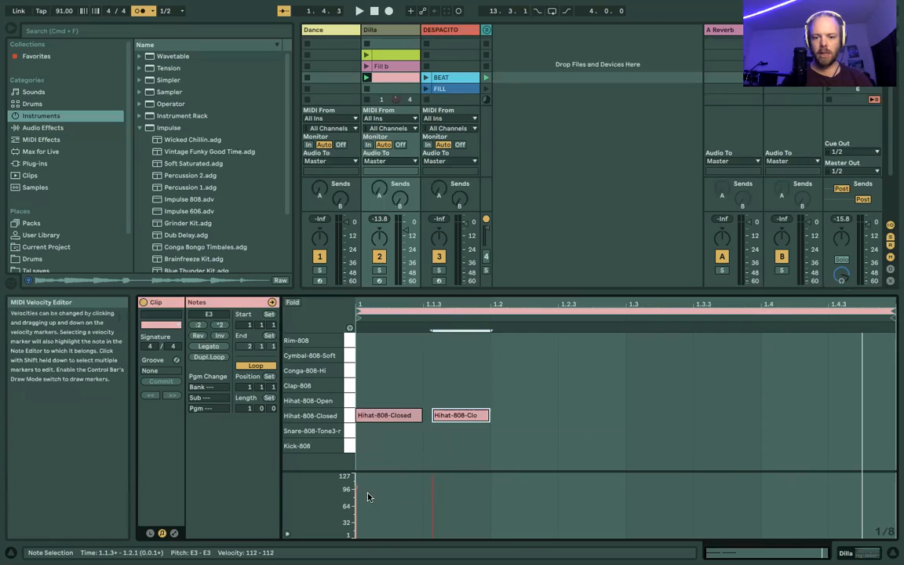
pyautogui.moveTo(357, 487); pyautogui.dragTo(357, 497)
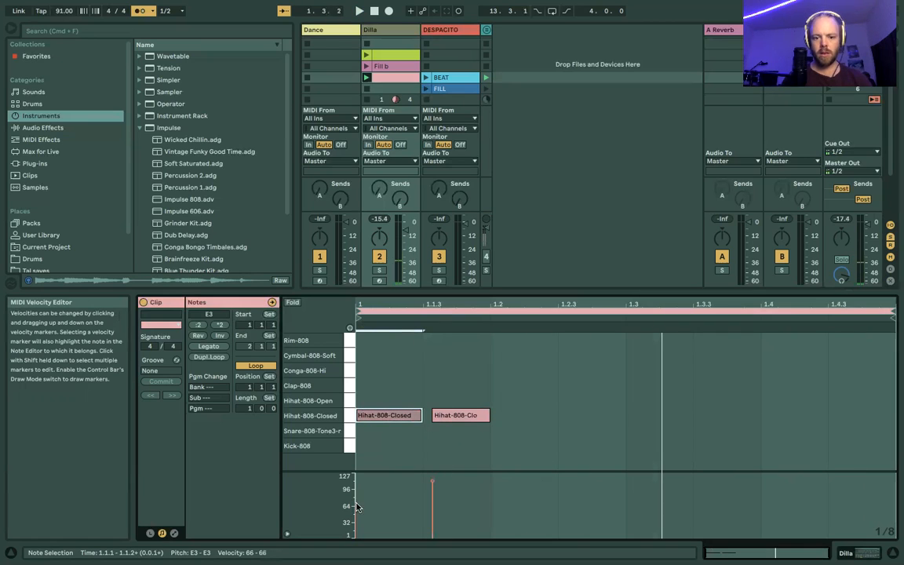
# Duplicate the accented hi-hat pair three times to fill the first bar.
pyautogui.moveTo(370, 390); pyautogui.dragTo(471, 436)
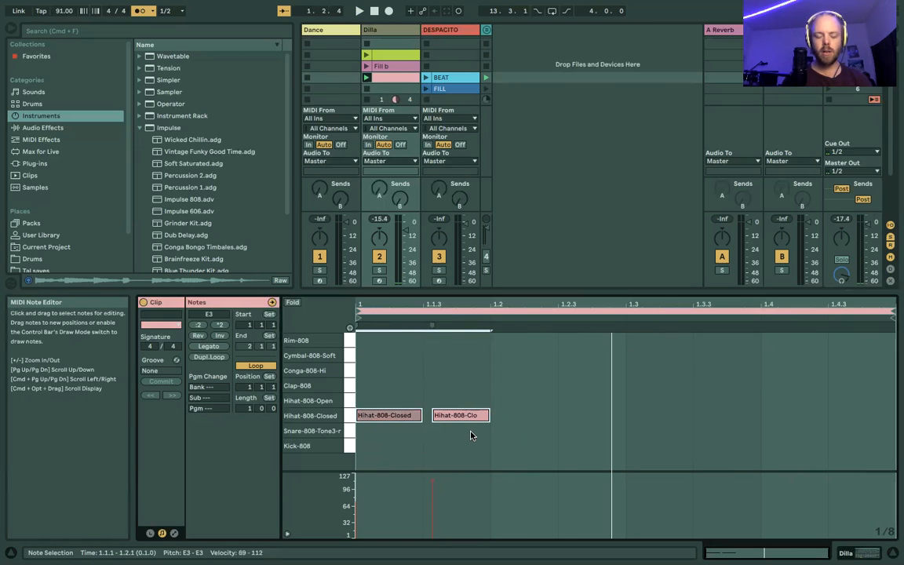
pyautogui.press('super+d')
pyautogui.press('super+d')
pyautogui.press('super+d')
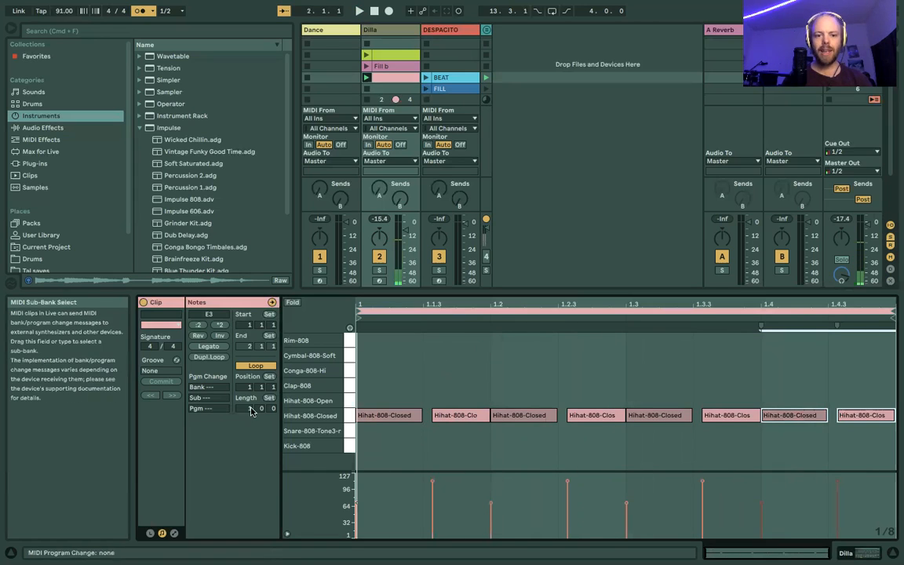
# Set the clip's loop length to 2 bars and duplicate the first bar's hi-hats into bar 2.
pyautogui.moveTo(250, 411); pyautogui.dragTo(250, 400)
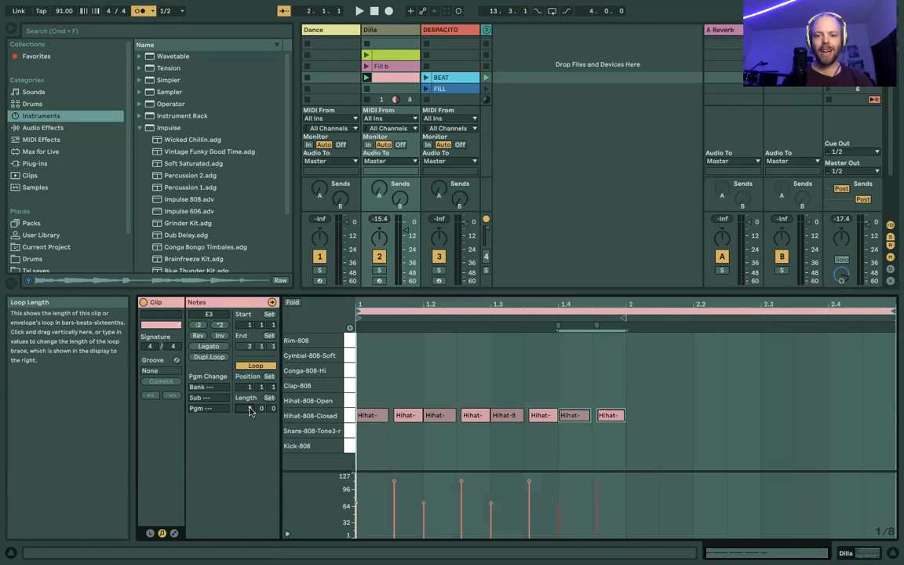
pyautogui.moveTo(370, 384); pyautogui.dragTo(620, 441)
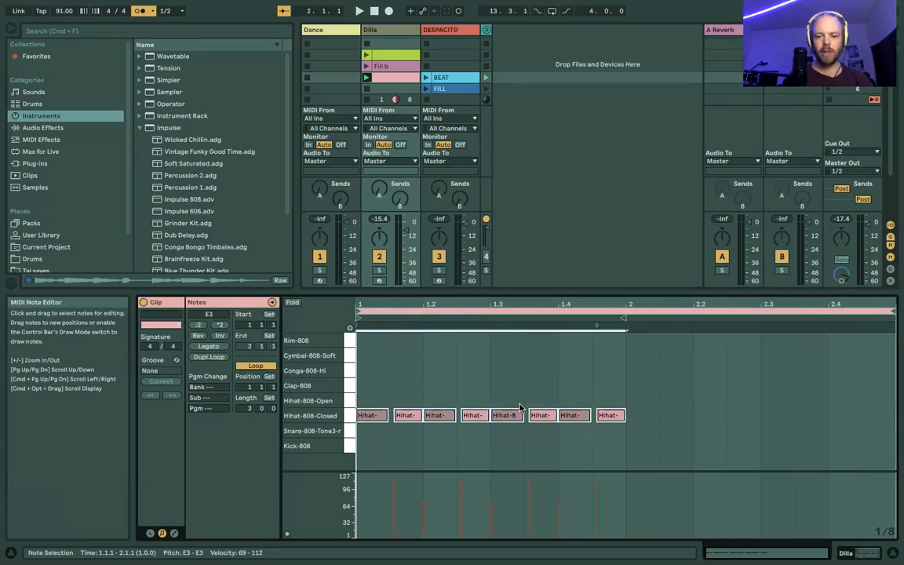
pyautogui.press('super+d')
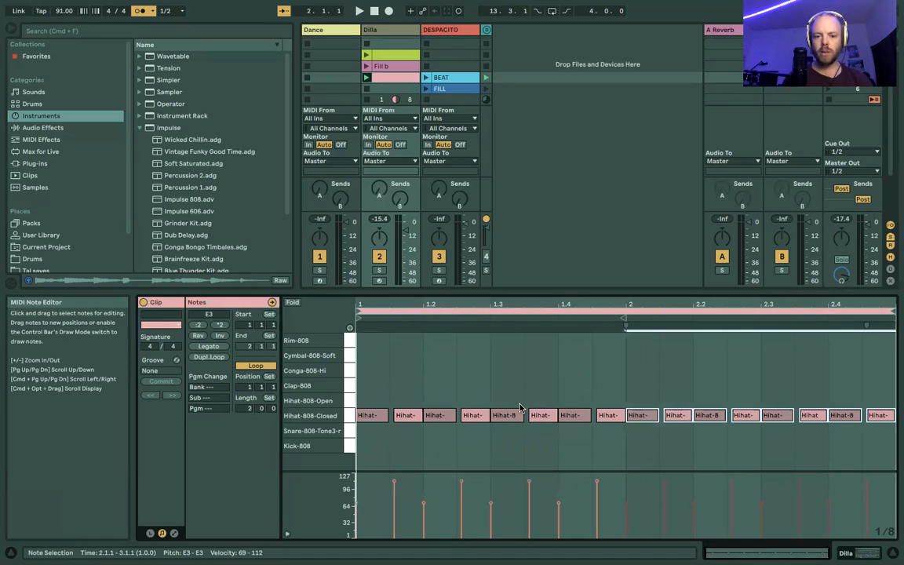
# Play the hi-hat pattern and delete the closed hi-hats in bar 2.
pyautogui.moveTo(363, 391); pyautogui.dragTo(614, 451)
pyautogui.press('space')
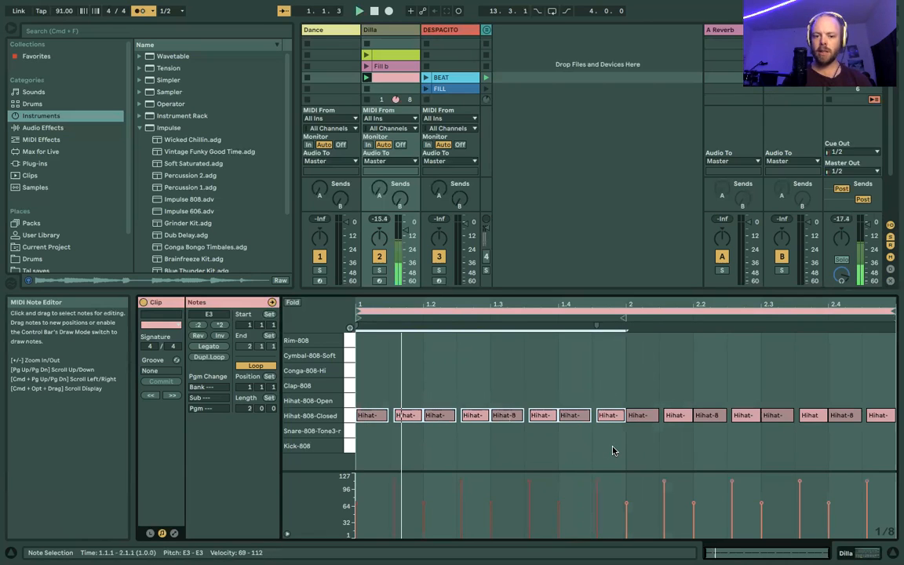
pyautogui.moveTo(628, 394); pyautogui.dragTo(888, 450)
pyautogui.press('Delete')
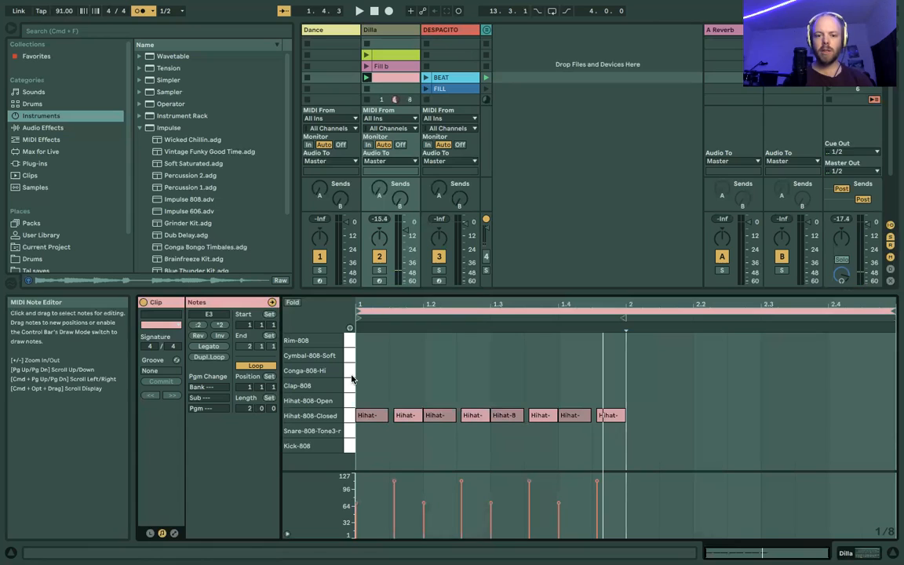
# Duplicate all bar 1 closed hi-hats into bar 2 and play the two-bar loop.
pyautogui.moveTo(360, 398); pyautogui.dragTo(619, 436)
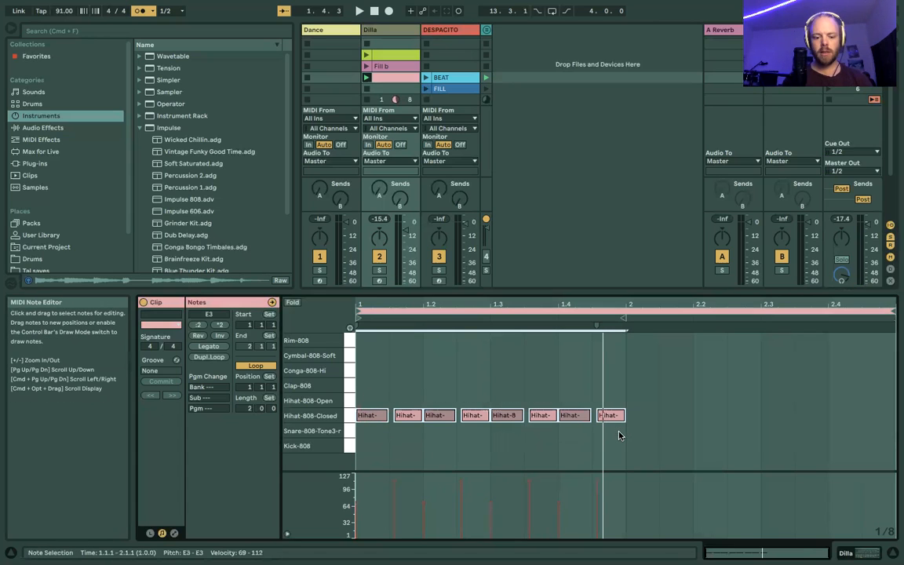
pyautogui.press('super+d')
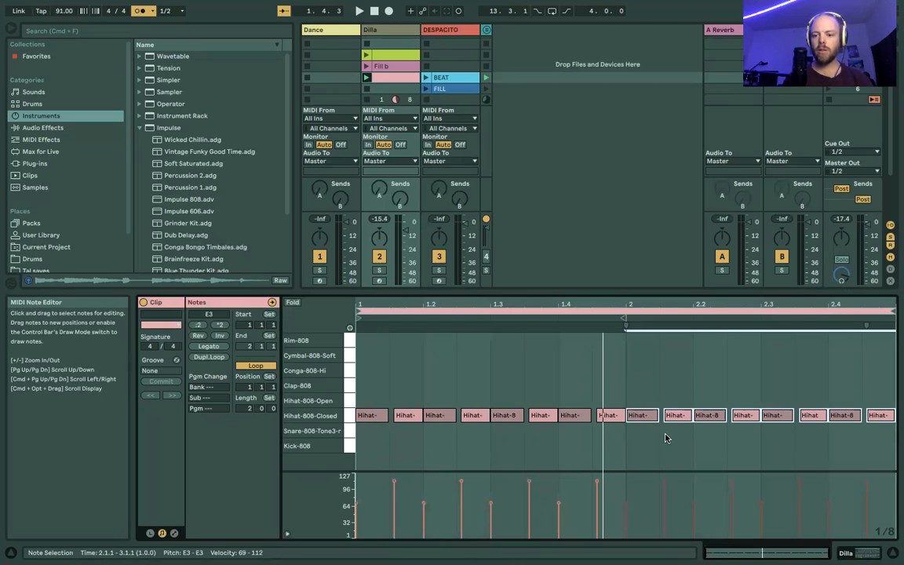
pyautogui.press('space')
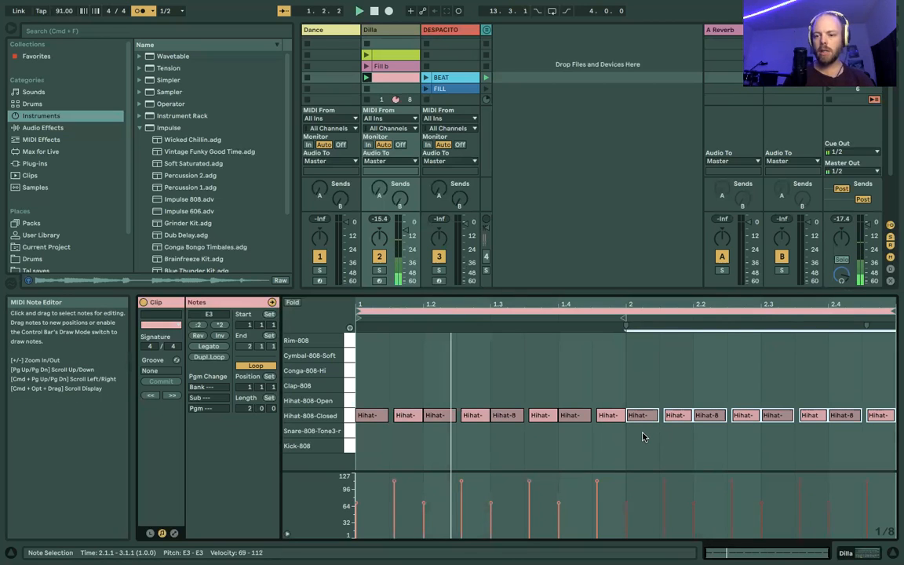
# Add Kick-808 notes at 1.1.1, 1.3.1 and 1.3.3.
pyautogui.doubleClick(366, 446)
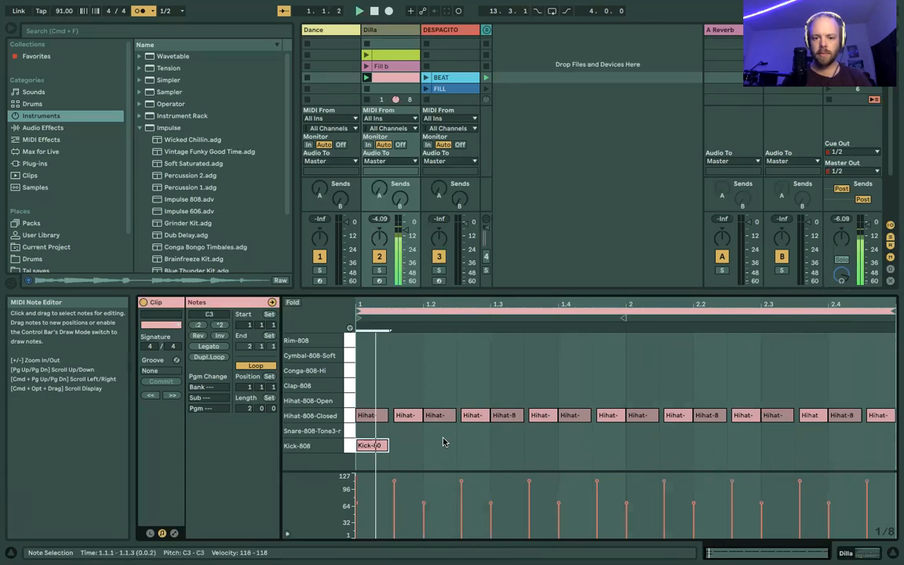
pyautogui.doubleClick(502, 445)
pyautogui.doubleClick(540, 445)
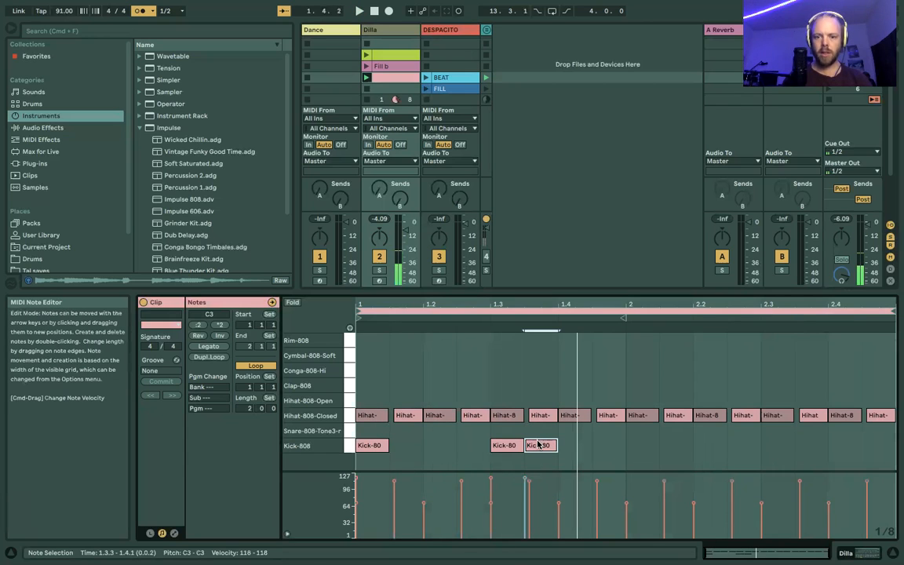
# Shift the Kick-808 note at 1.3.3 slightly late so it aligns with the late closed hi-hat.
pyautogui.moveTo(533, 305); pyautogui.dragTo(530, 395)
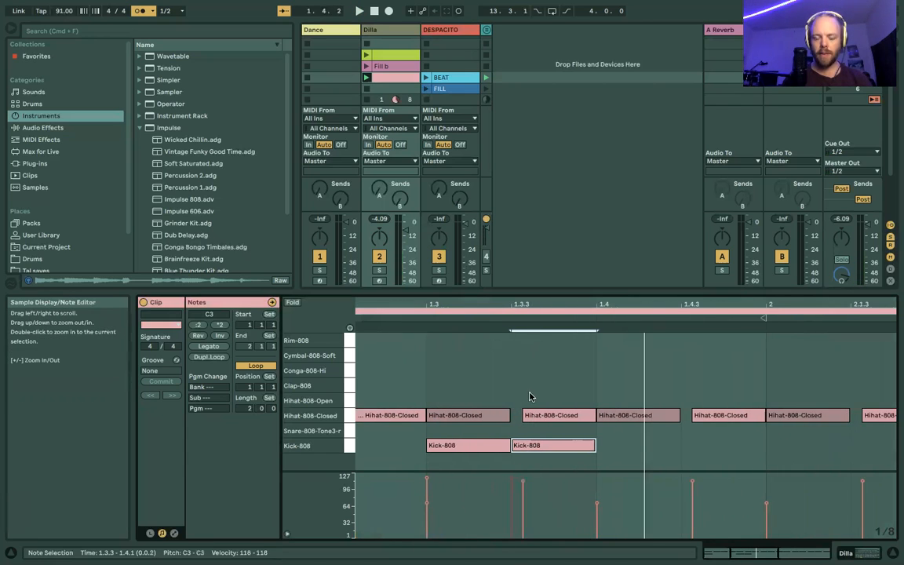
pyautogui.moveTo(527, 446); pyautogui.dragTo(547, 453)
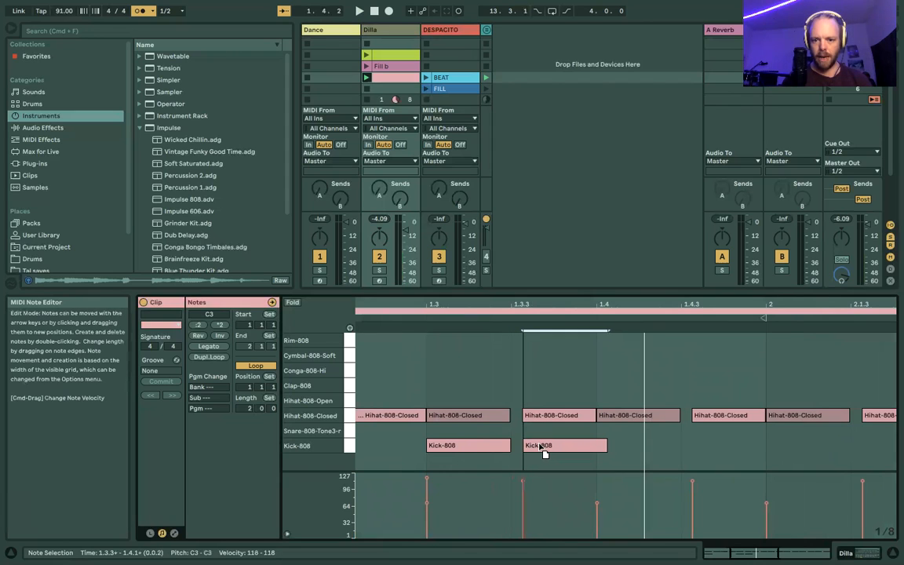
pyautogui.click(538, 446)
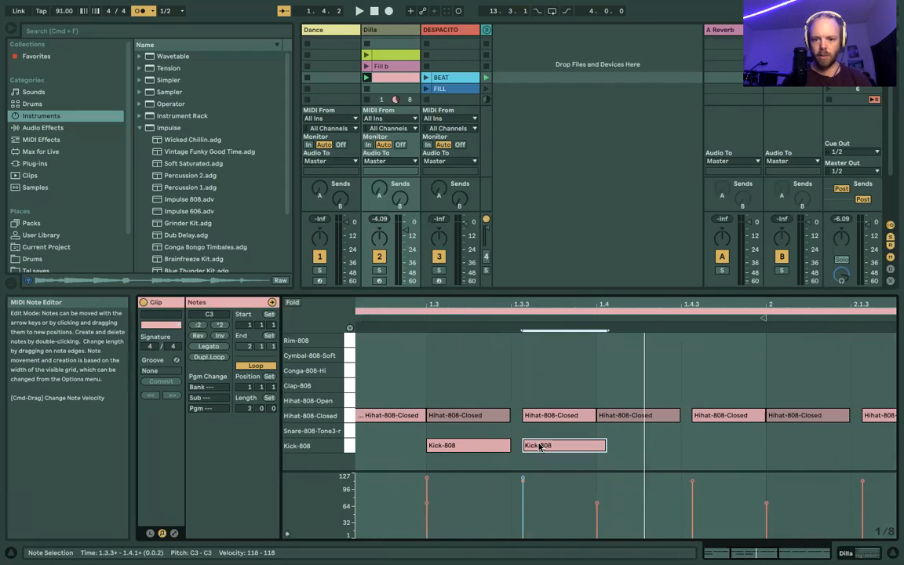
pyautogui.moveTo(478, 303); pyautogui.dragTo(479, 232)
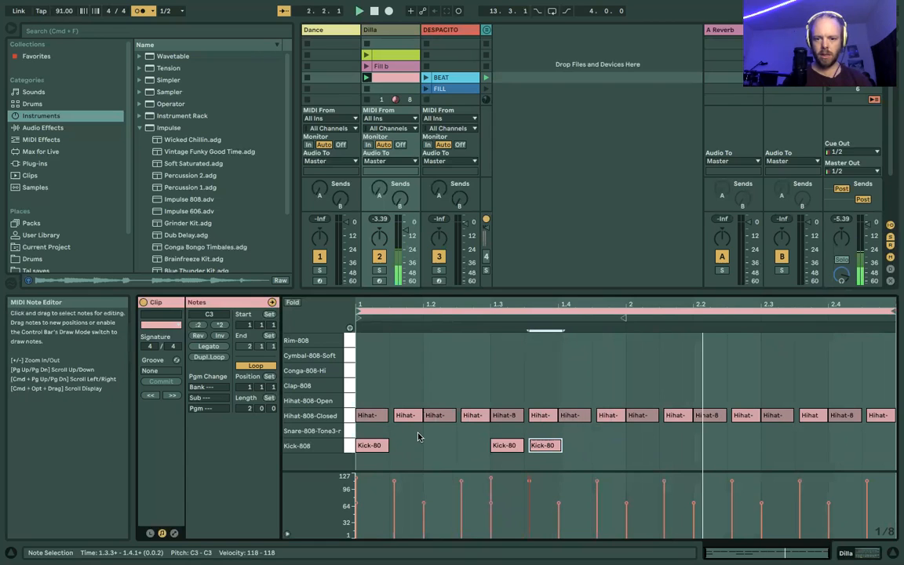
# Set the velocity of the Kick-808 note at 1.1.1 to 75 and play the loop.
pyautogui.moveTo(365, 433); pyautogui.dragTo(625, 462)
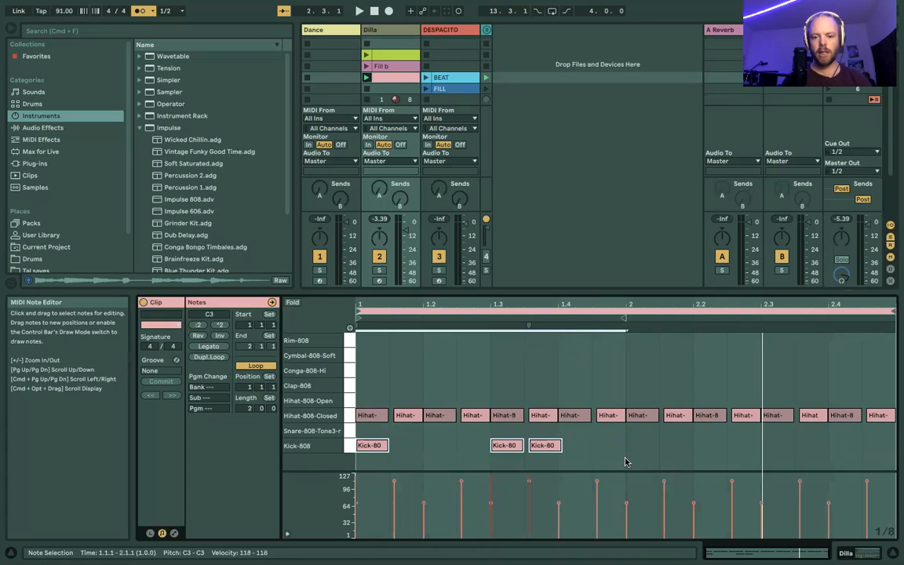
pyautogui.click(366, 445)
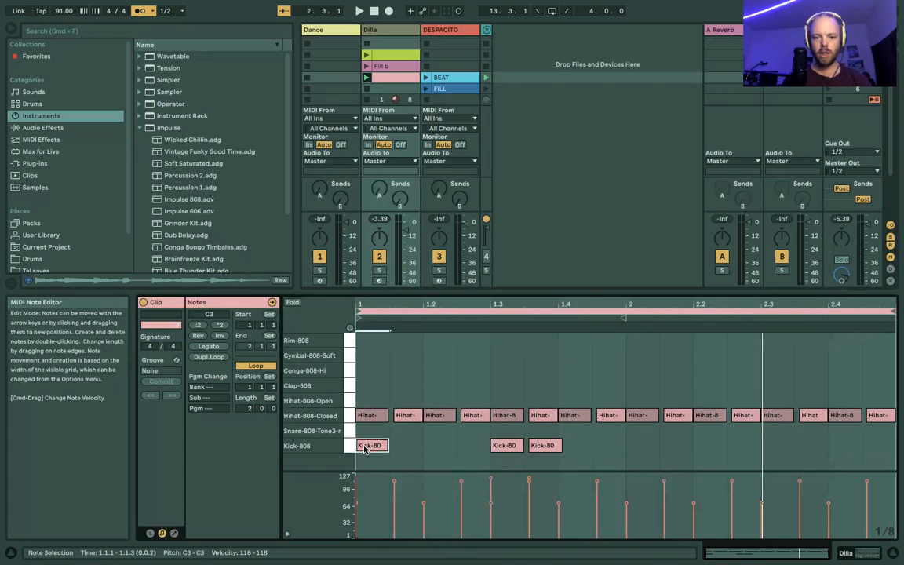
pyautogui.click(357, 480)
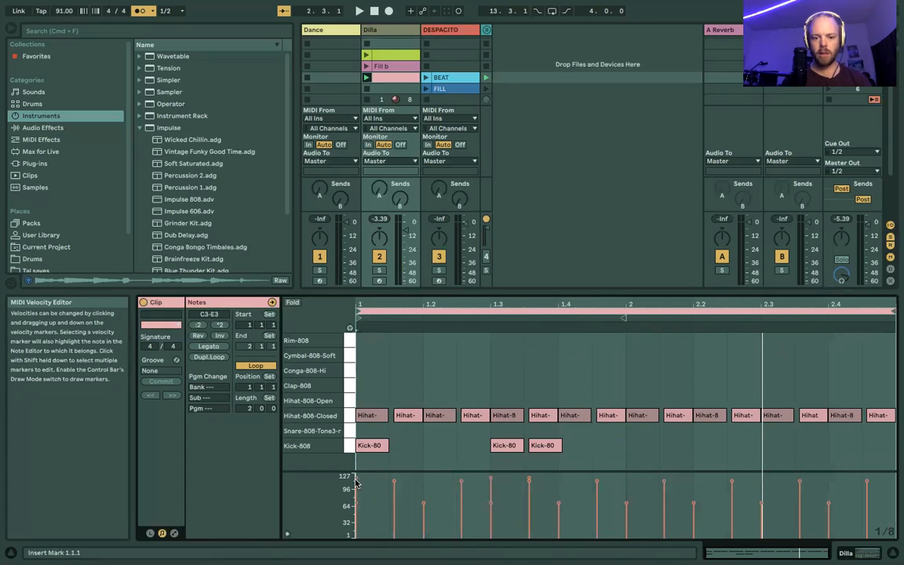
pyautogui.click(355, 482)
pyautogui.press('space')
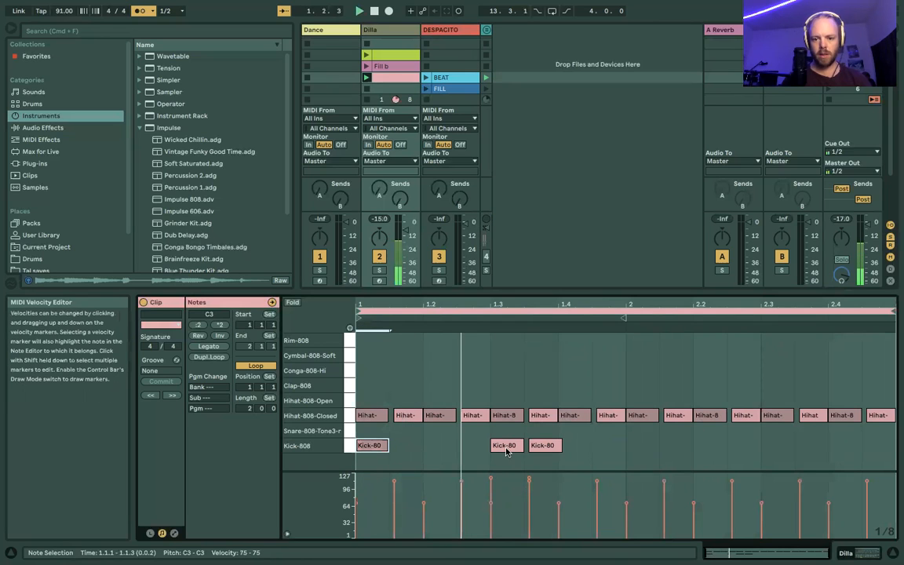
# Stop playback and copy the three bar 1 Kick-808 notes into bar 2, starting at 2.1.1.
pyautogui.press('space')
pyautogui.moveTo(373, 435); pyautogui.dragTo(558, 450)
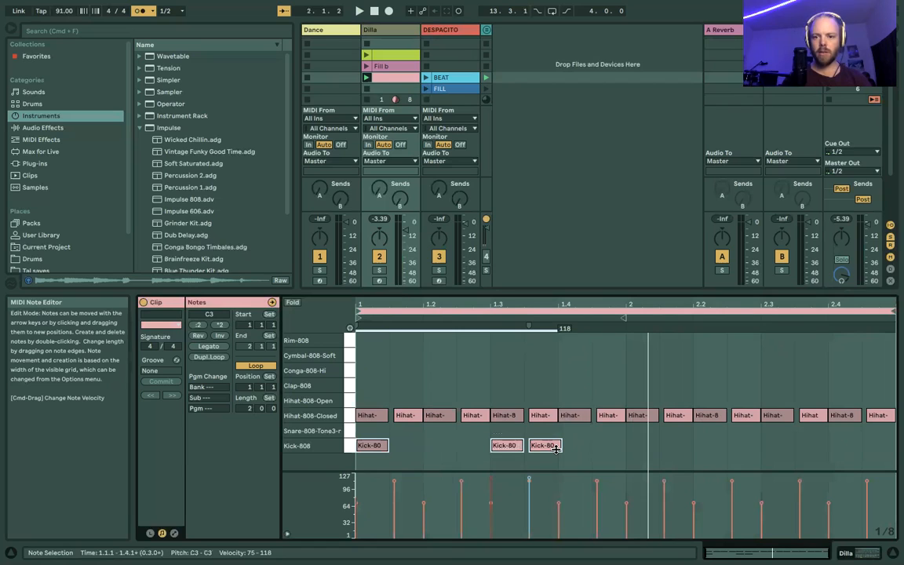
pyautogui.keyDown('shift'); pyautogui.click(623, 443); pyautogui.keyUp('shift')
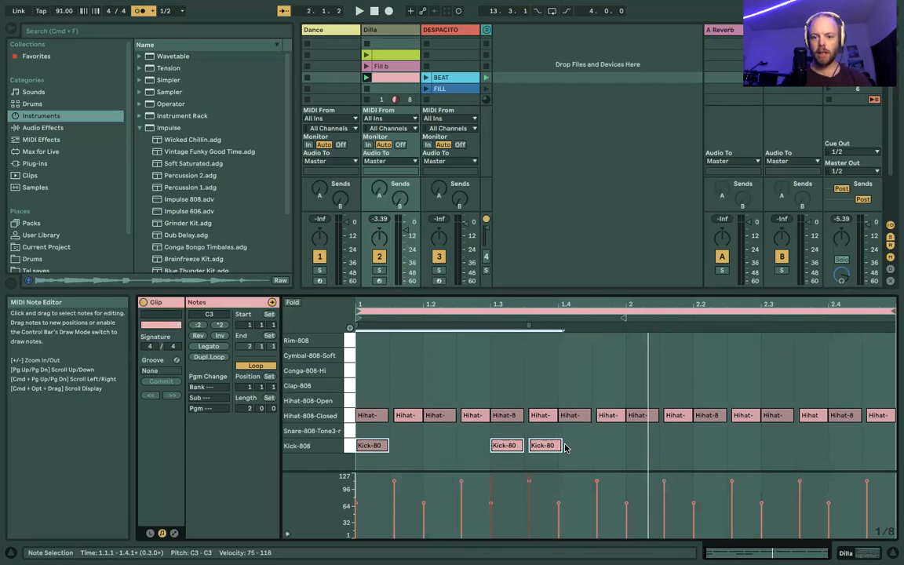
pyautogui.click(632, 452)
pyautogui.press('super+v')
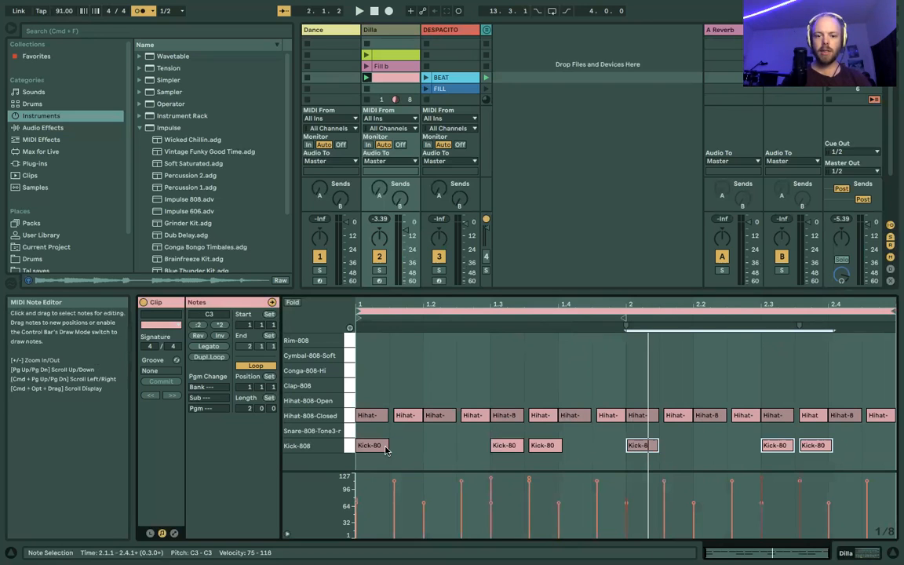
pyautogui.click(629, 451)
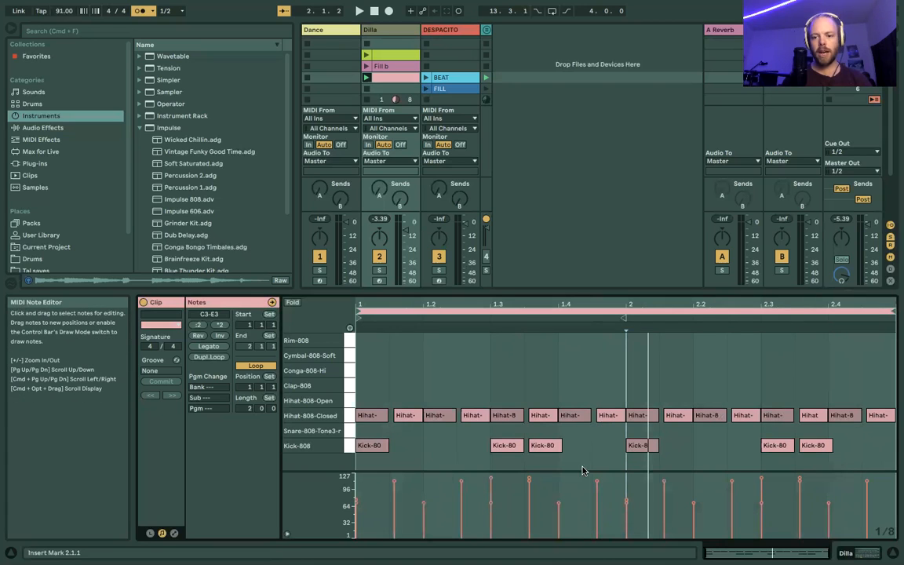
pyautogui.moveTo(357, 451); pyautogui.dragTo(591, 453)
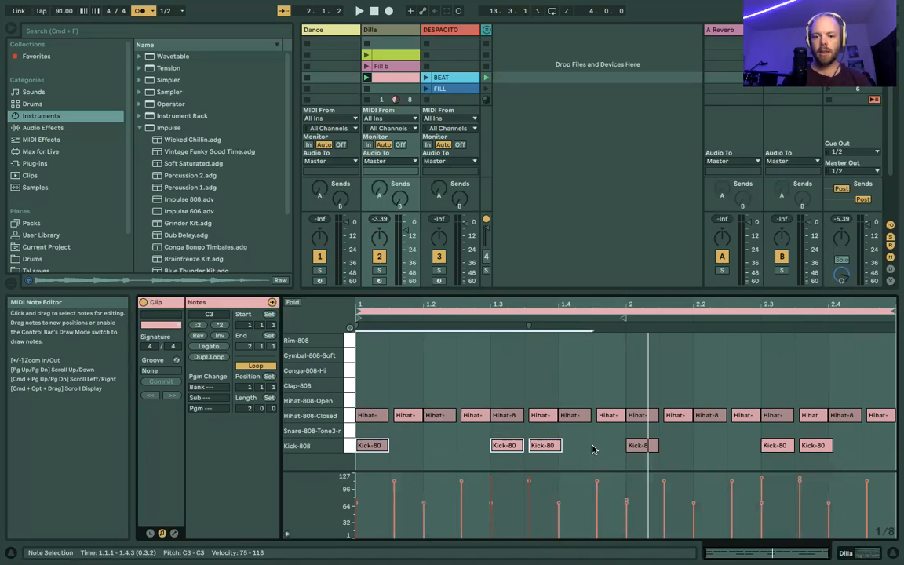
pyautogui.click(640, 444)
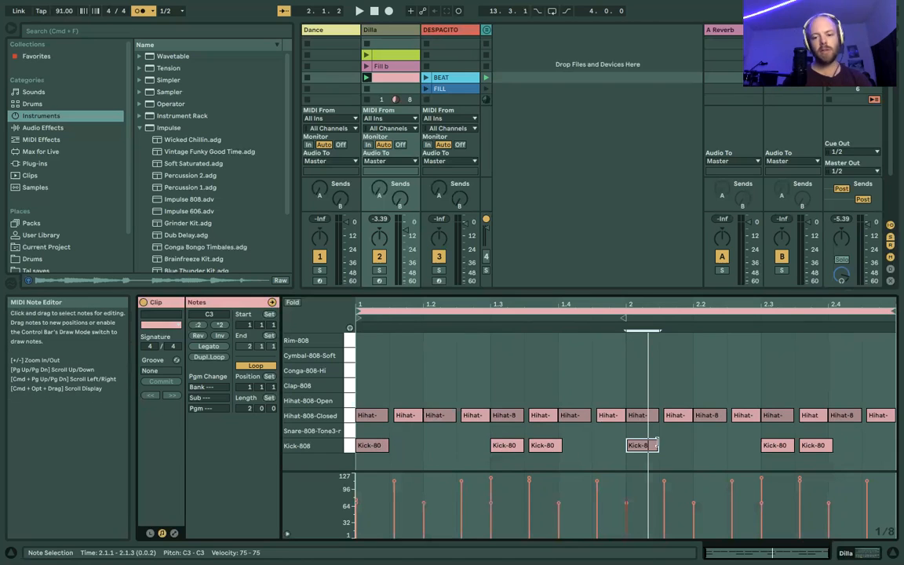
# Play the loop, add a Kick-808 note at 2.4.3 and shift it later to just past 2.4.4.
pyautogui.press('space')
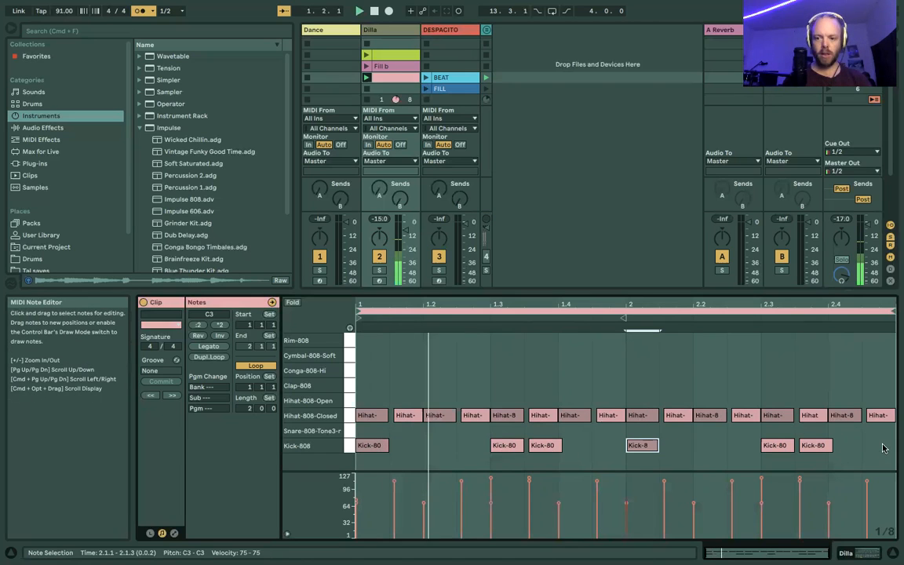
pyautogui.doubleClick(877, 445)
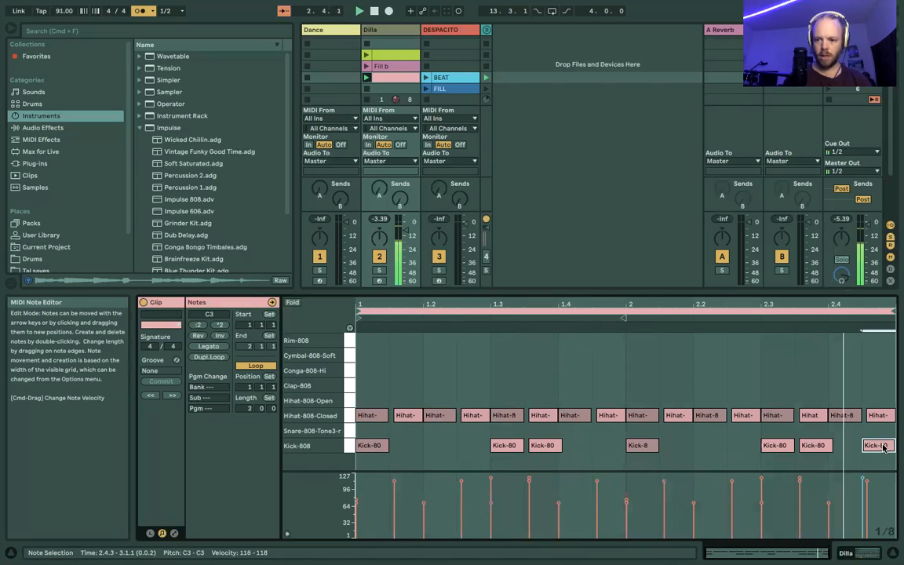
pyautogui.moveTo(884, 447); pyautogui.dragTo(838, 457)
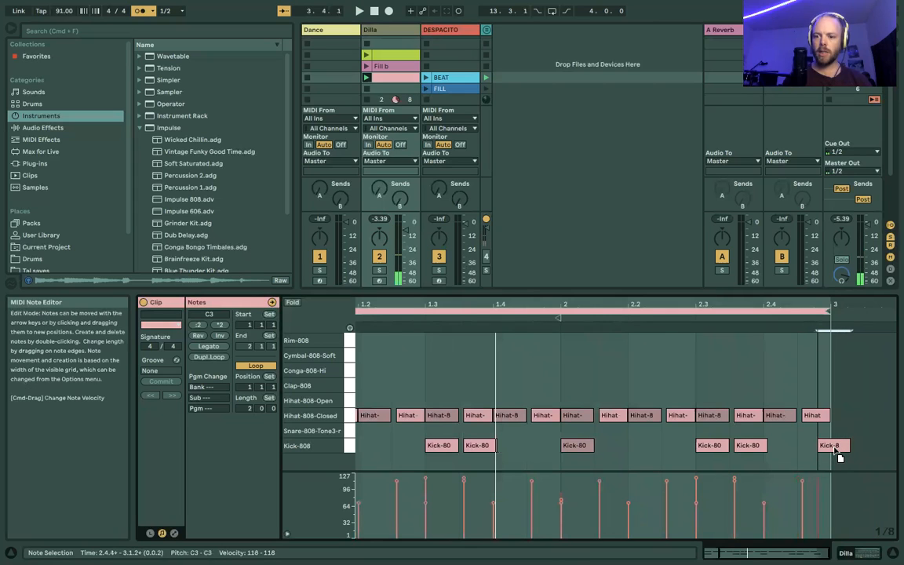
# Set the grid to 1/32 and fine-tune the last bar 2 kick so it starts slightly after 2.4.4.
pyautogui.rightClick(830, 447)
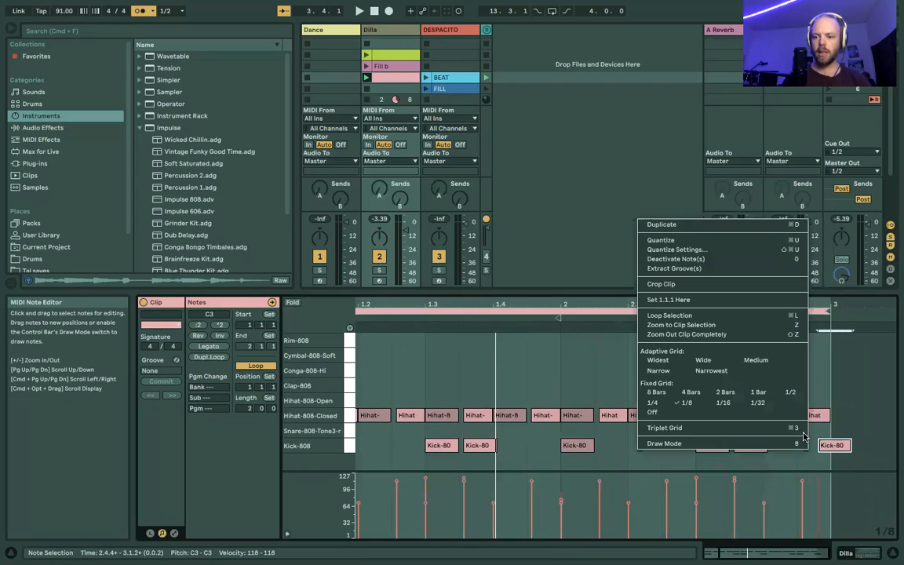
pyautogui.click(680, 362)
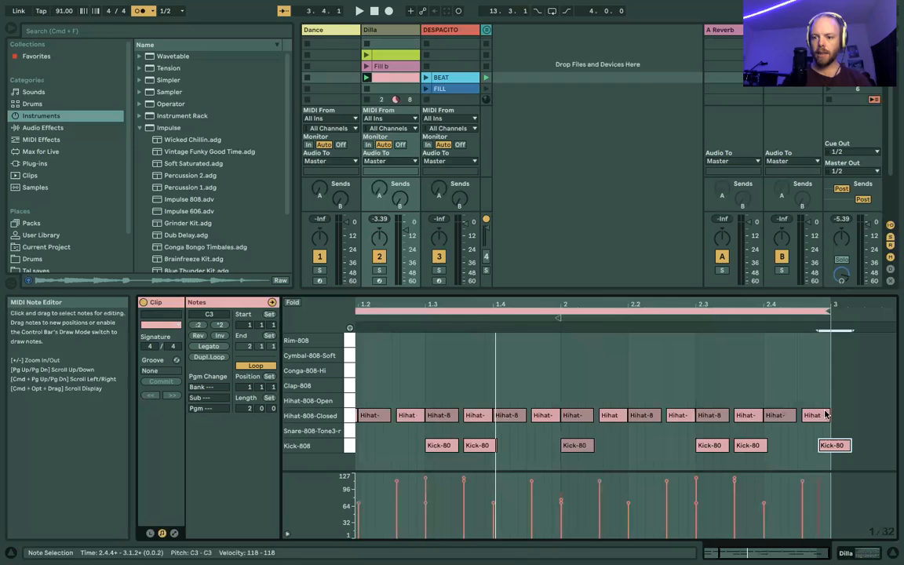
pyautogui.hscroll(-2, 844, 451)
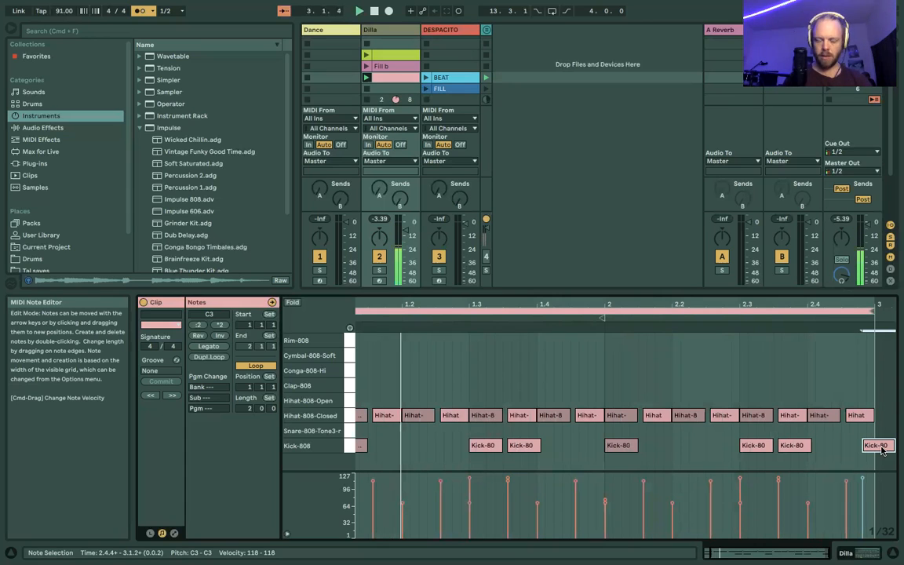
pyautogui.moveTo(854, 305); pyautogui.dragTo(845, 391)
pyautogui.hscroll(3, 843, 393)
pyautogui.moveTo(767, 452); pyautogui.dragTo(797, 454)
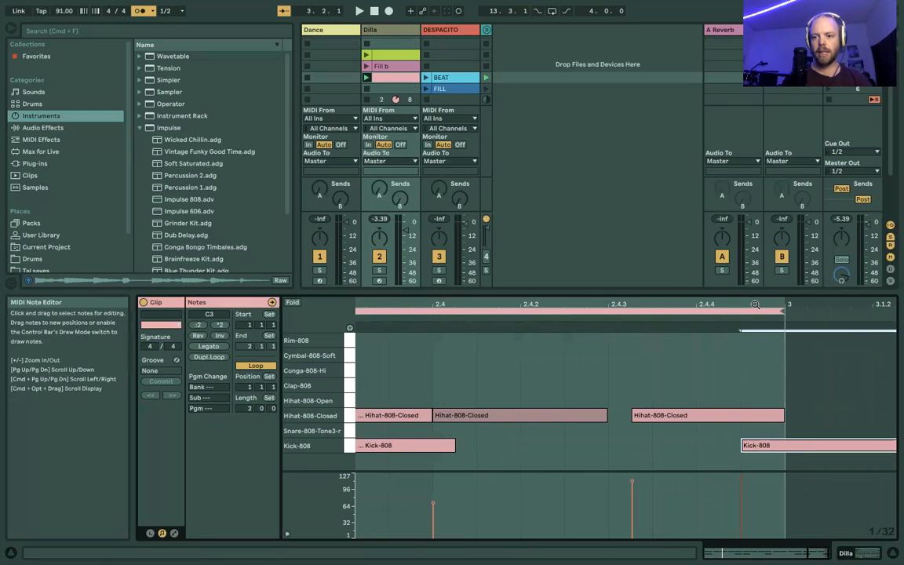
pyautogui.moveTo(755, 311); pyautogui.dragTo(834, 316)
pyautogui.press('space')
pyautogui.hscroll(6, 856, 460)
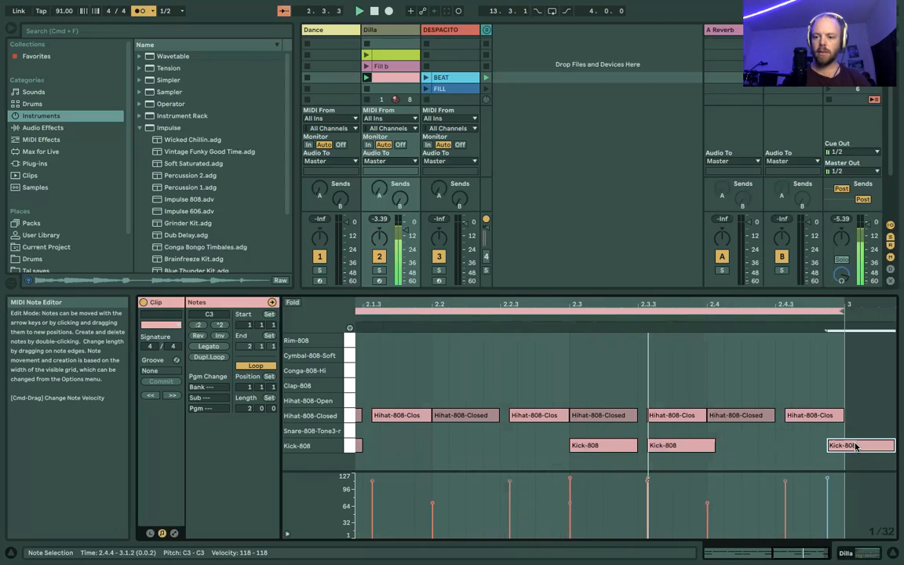
pyautogui.moveTo(856, 446); pyautogui.dragTo(850, 456)
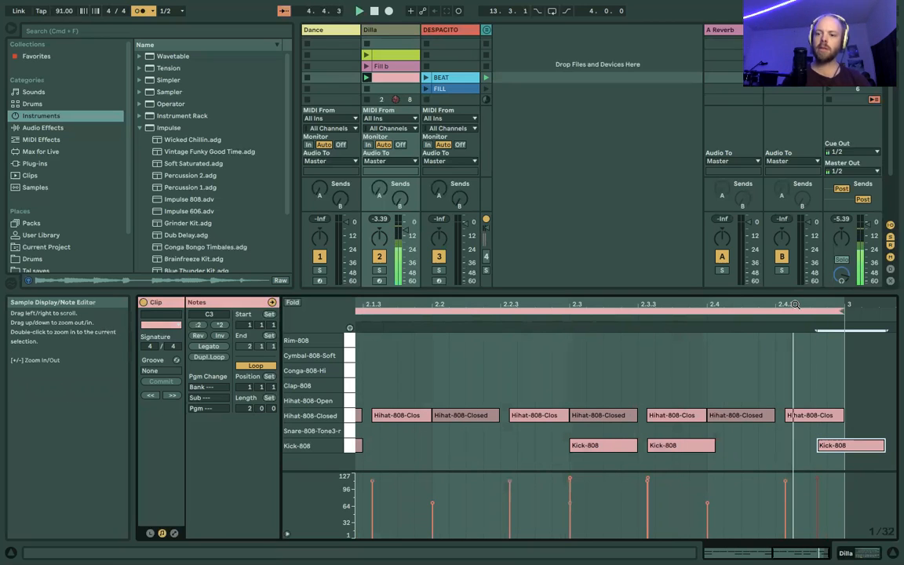
# Set the velocity of the last bar 2 kick to 52 and of the kick at 1.1.1 to 92.
pyautogui.moveTo(795, 304); pyautogui.dragTo(845, 270)
pyautogui.moveTo(858, 478); pyautogui.dragTo(859, 480)
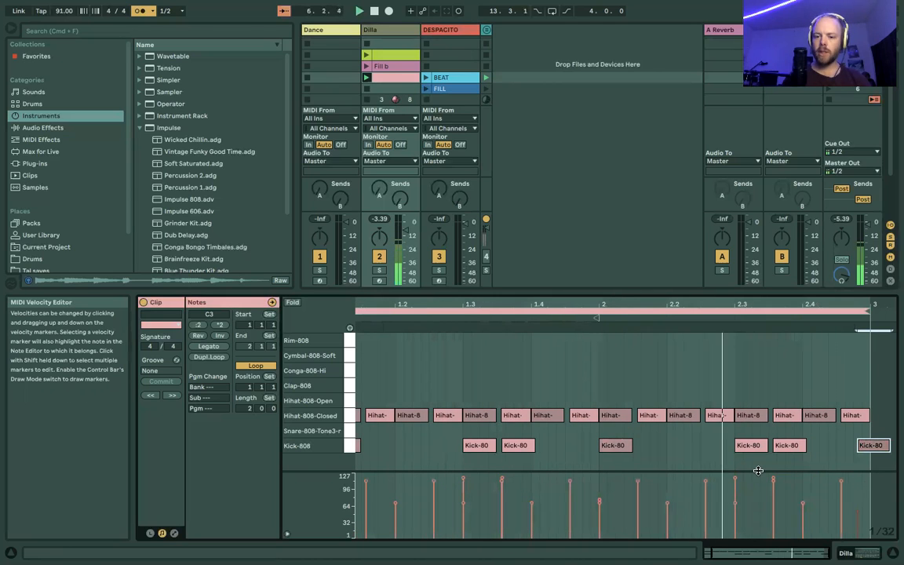
pyautogui.hscroll(-2, 347, 508)
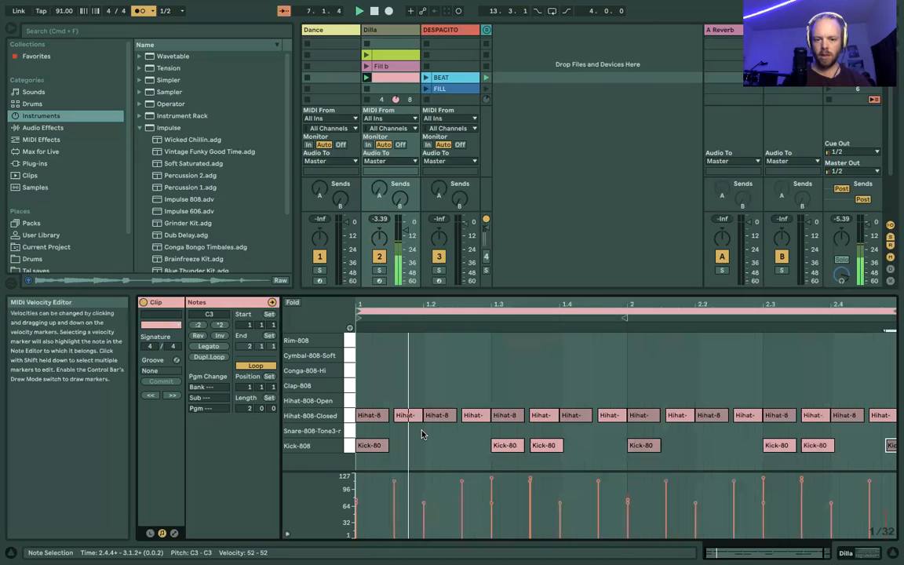
pyautogui.click(373, 448)
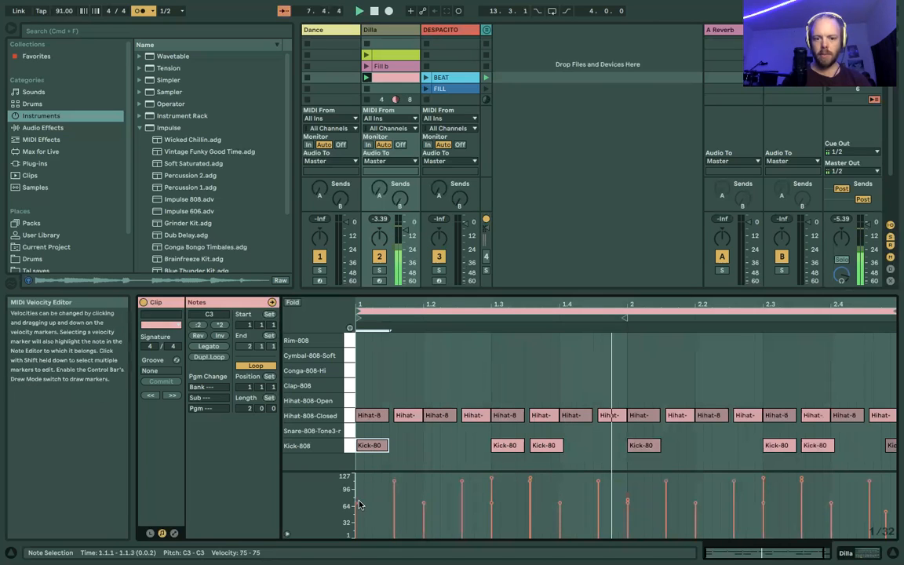
pyautogui.moveTo(356, 501); pyautogui.dragTo(356, 492)
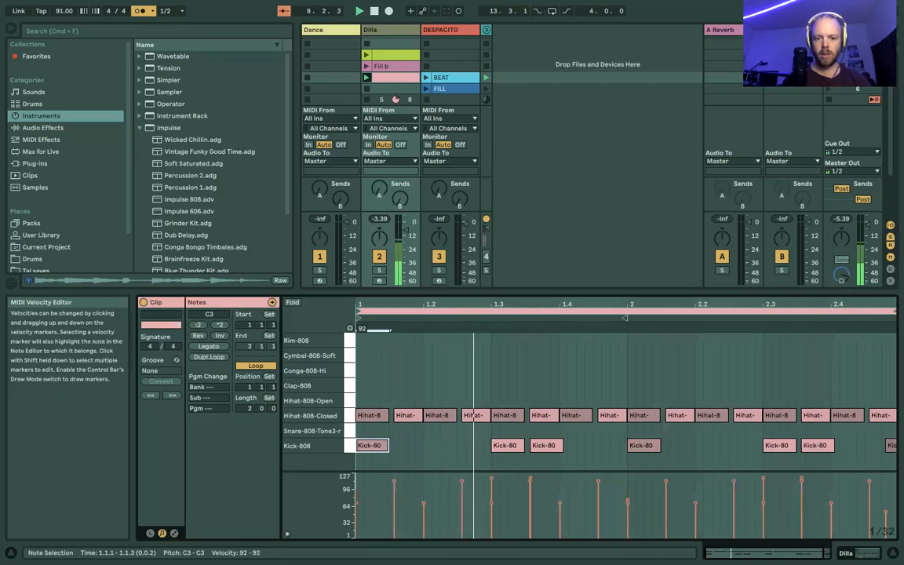
# Set the grid back to 1/8 and place a note at 1.2.1 in the Snare-808 row.
pyautogui.click(494, 434)
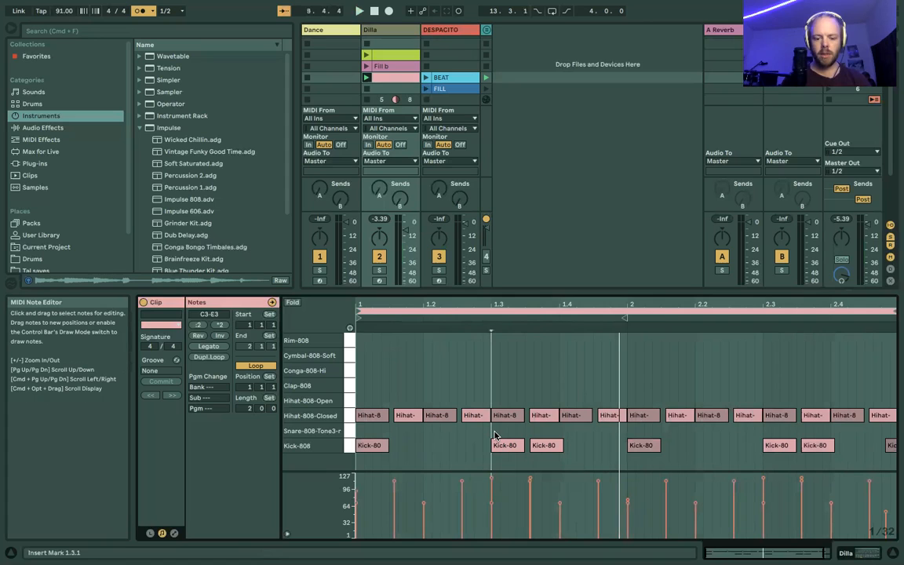
pyautogui.rightClick(495, 435)
pyautogui.click(544, 386)
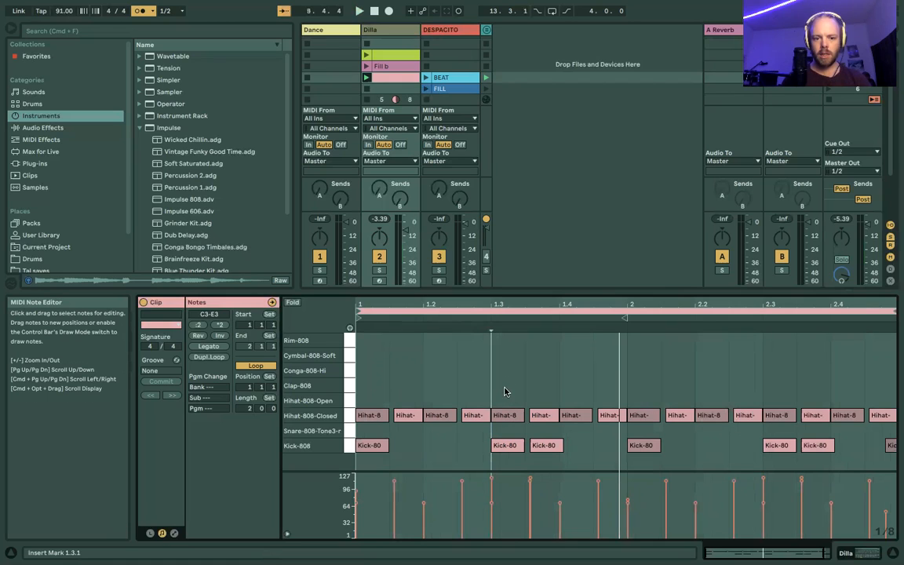
pyautogui.doubleClick(501, 430)
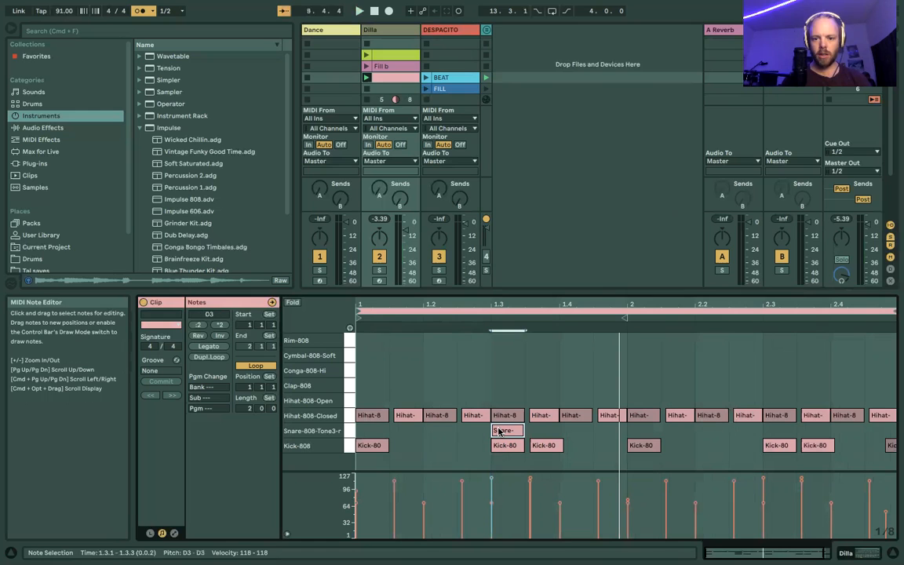
pyautogui.moveTo(511, 429); pyautogui.dragTo(440, 432)
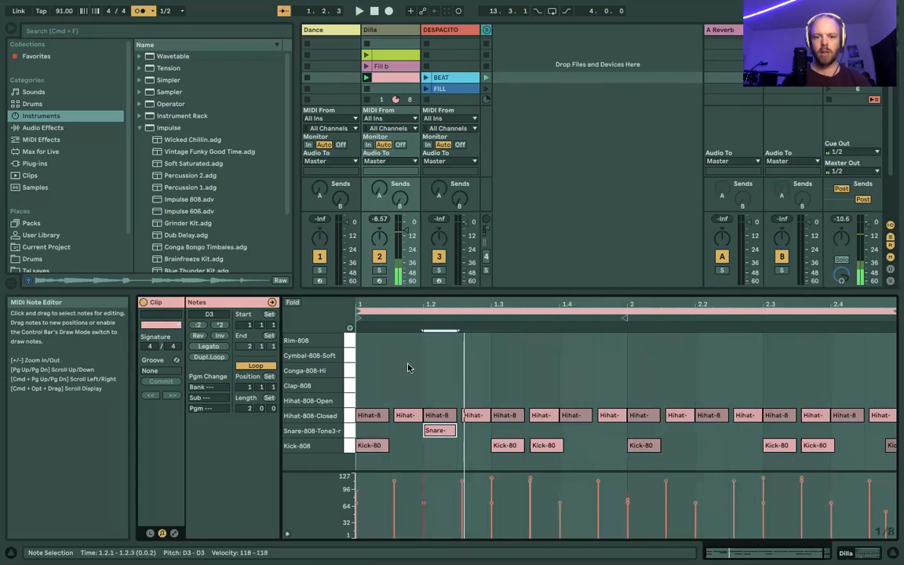
# Add further Snare-808 notes at 1.4.1, 2.2.1 and 2.4.1.
pyautogui.doubleClick(568, 431)
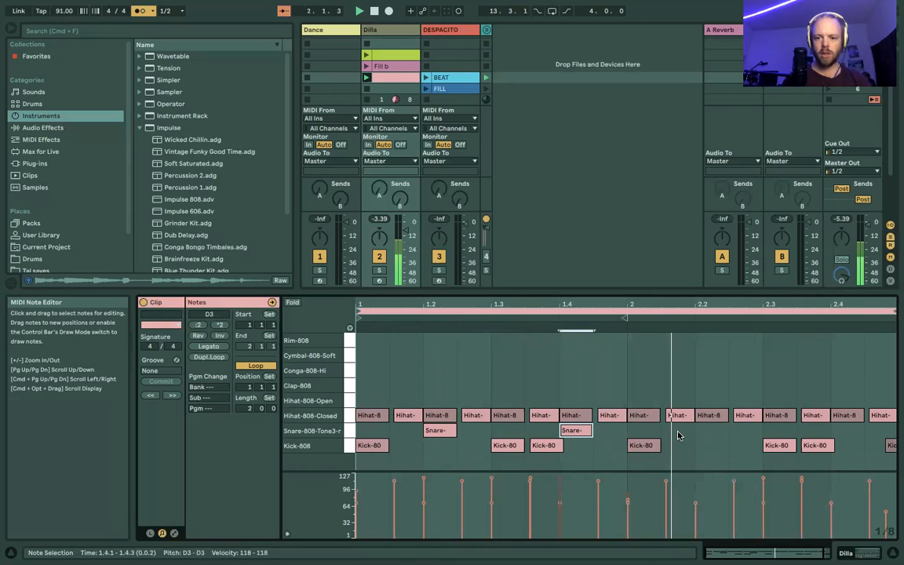
pyautogui.moveTo(357, 435); pyautogui.dragTo(623, 432)
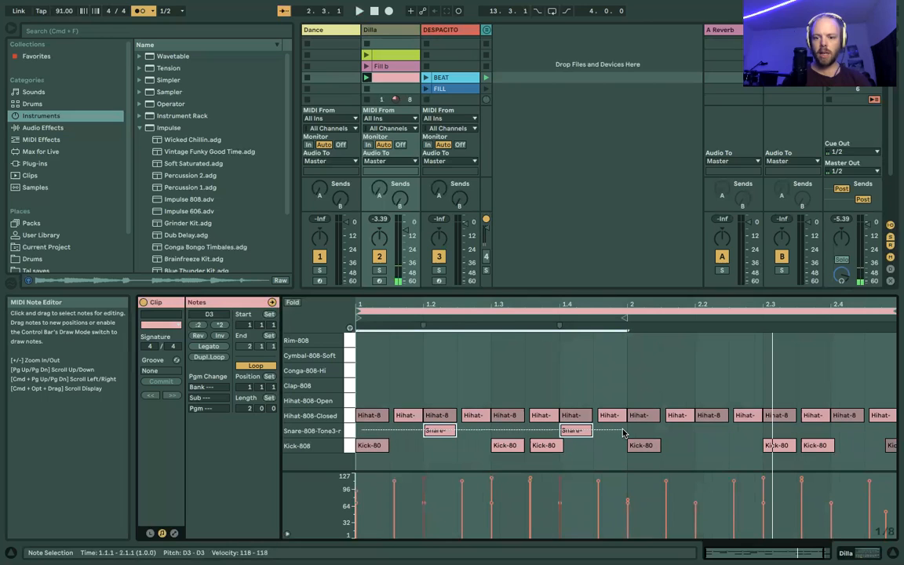
pyautogui.doubleClick(715, 434)
pyautogui.doubleClick(847, 430)
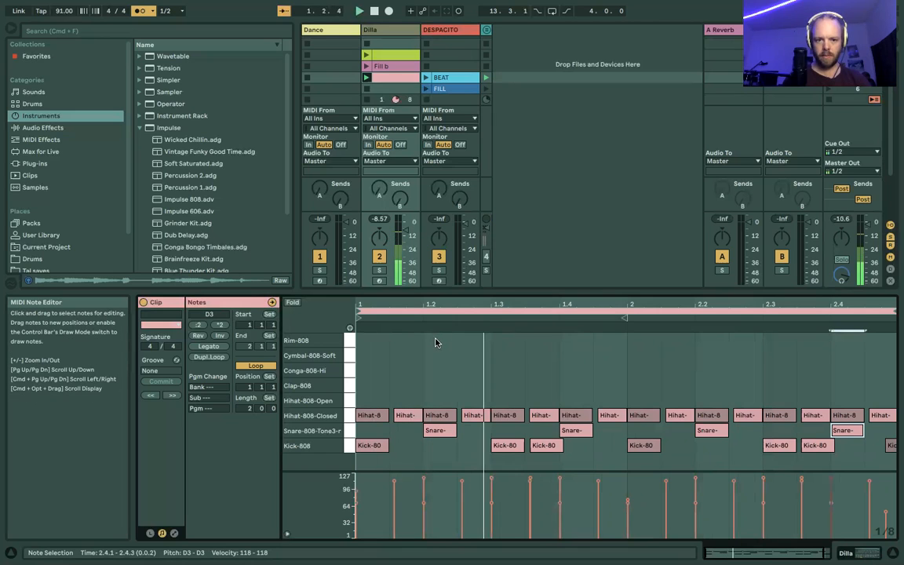
pyautogui.doubleClick(436, 385)
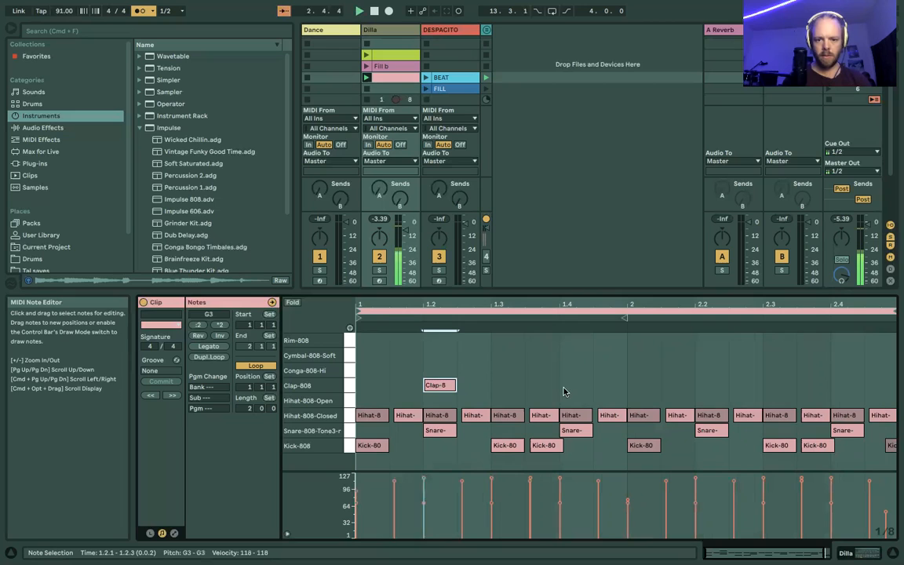
pyautogui.click(505, 384)
pyautogui.doubleClick(571, 385)
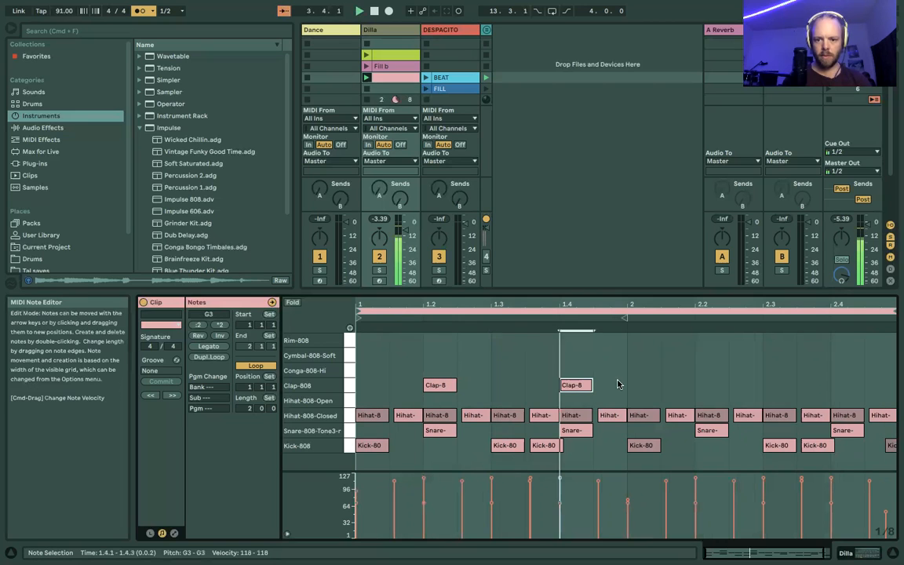
pyautogui.moveTo(381, 342); pyautogui.dragTo(583, 398)
pyautogui.press('Delete')
# Copy all four Snare-808 notes to the Clap-808 row at the same positions.
pyautogui.click(441, 430)
pyautogui.click(347, 431)
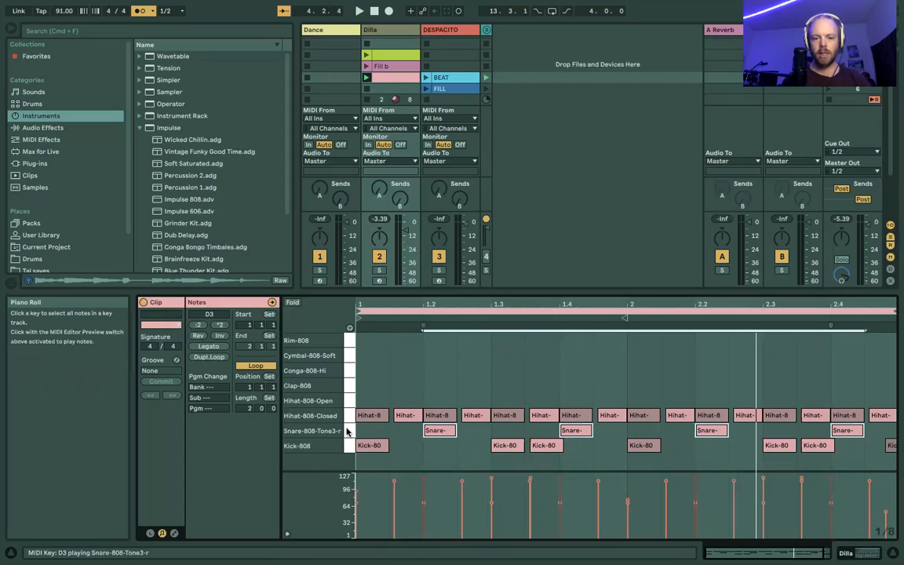
pyautogui.moveTo(443, 430); pyautogui.dragTo(441, 393)
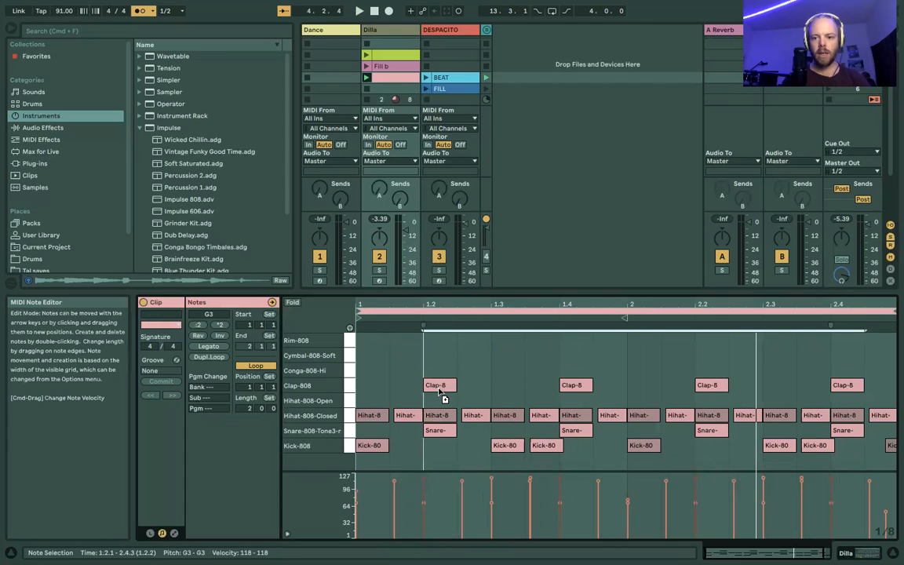
pyautogui.moveTo(364, 401); pyautogui.dragTo(896, 411)
pyautogui.click(871, 414)
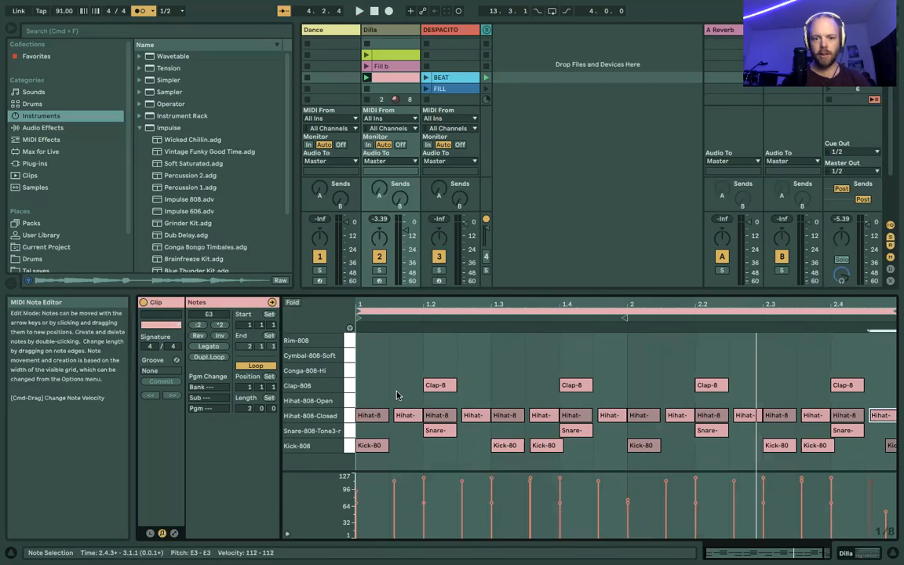
pyautogui.click(349, 422)
pyautogui.moveTo(368, 419)
pyautogui.mouseDown()
pyautogui.moveTo(382, 405)
pyautogui.moveTo(384, 420)
pyautogui.moveTo(380, 415)
pyautogui.mouseUp()
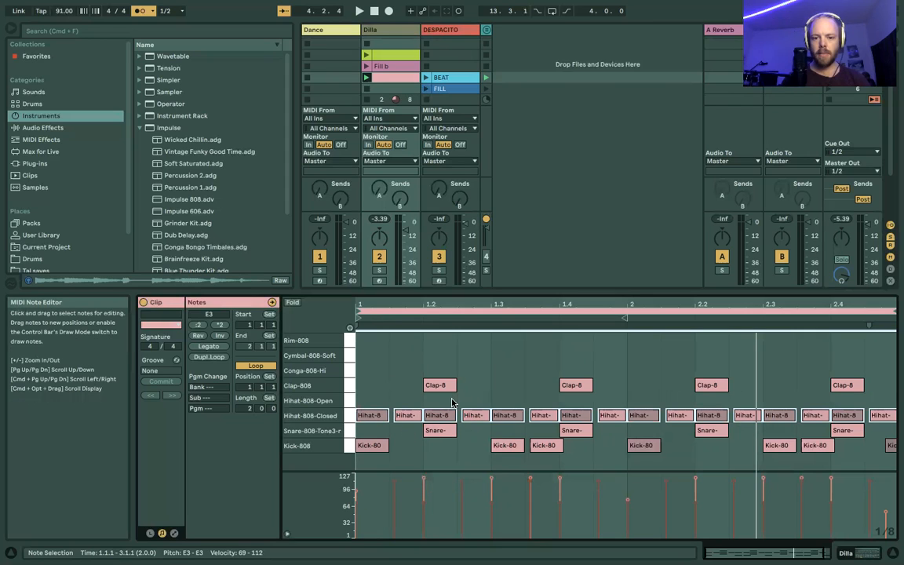
pyautogui.click(385, 388)
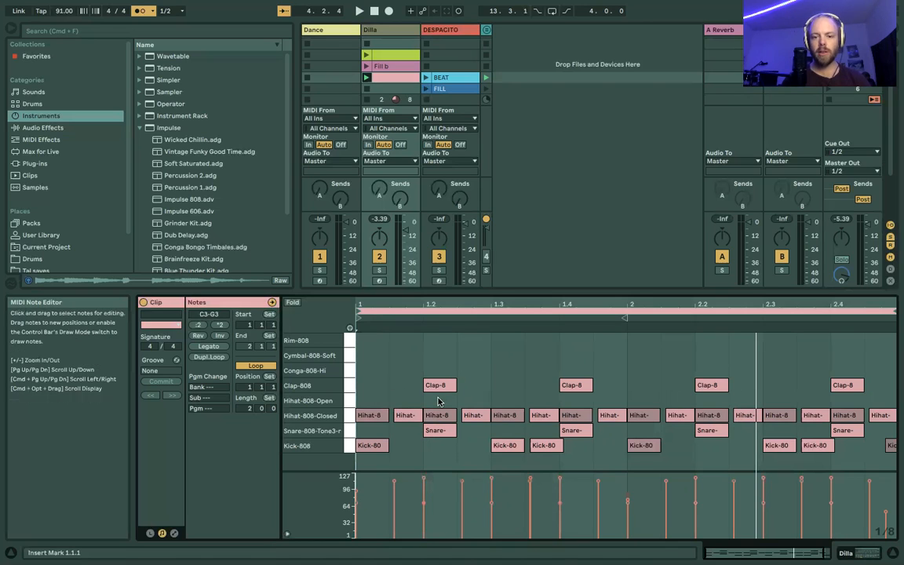
# Shift all four Clap-808 notes slightly ahead of the snares, the first to just before 1.2.1, and play the clip.
pyautogui.moveTo(409, 359); pyautogui.dragTo(711, 390)
pyautogui.moveTo(867, 401); pyautogui.dragTo(867, 402)
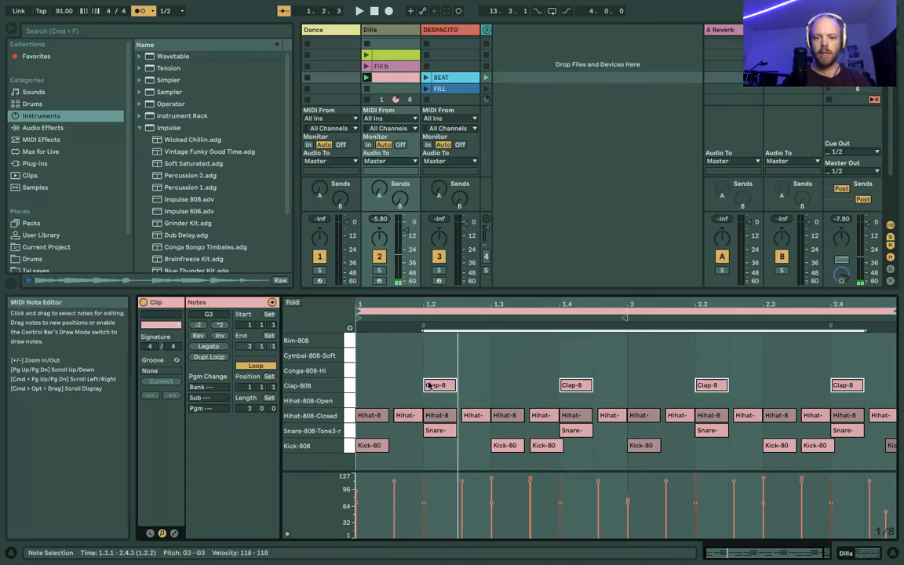
pyautogui.moveTo(431, 388); pyautogui.dragTo(428, 387)
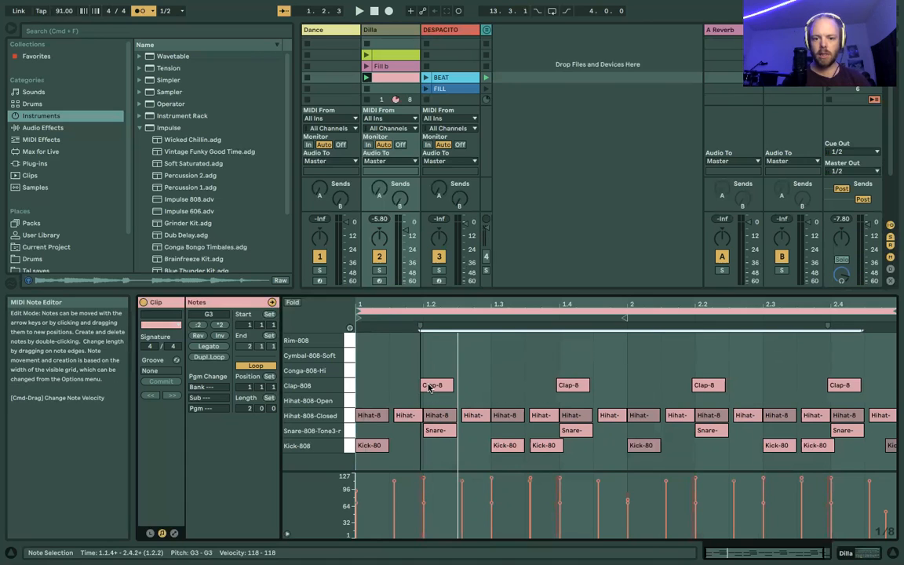
pyautogui.press('space')
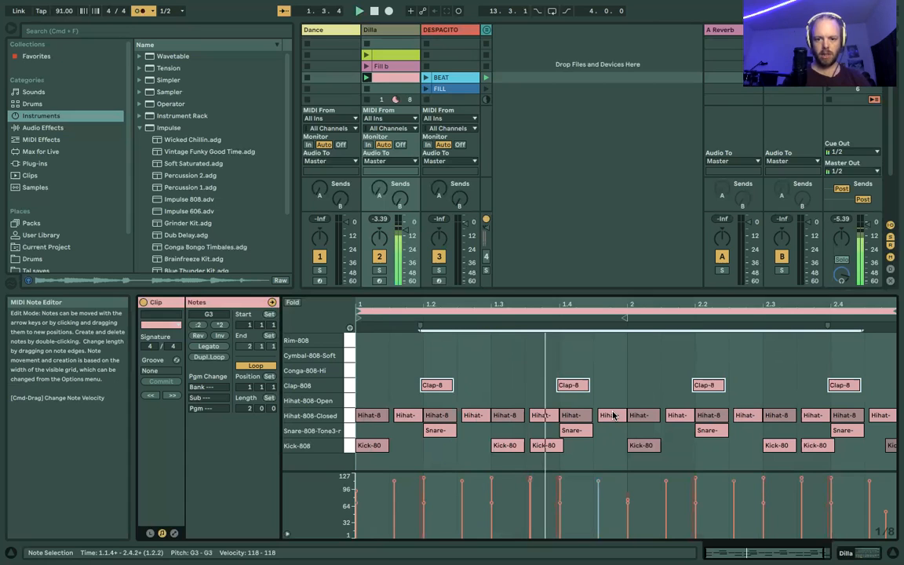
pyautogui.hscroll(1, 619, 394)
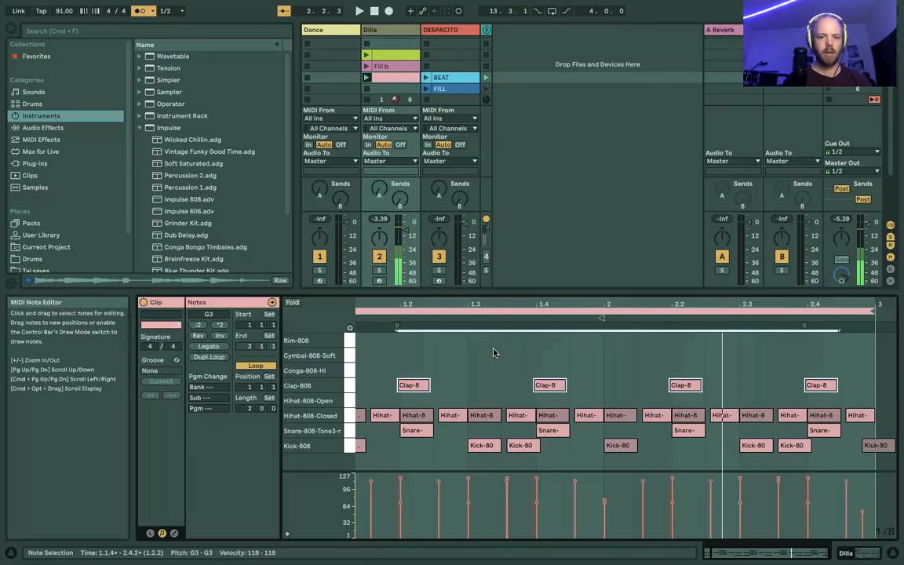
pyautogui.hscroll(-1, 493, 352)
pyautogui.doubleClick(435, 342)
pyautogui.moveTo(434, 345); pyautogui.dragTo(444, 354)
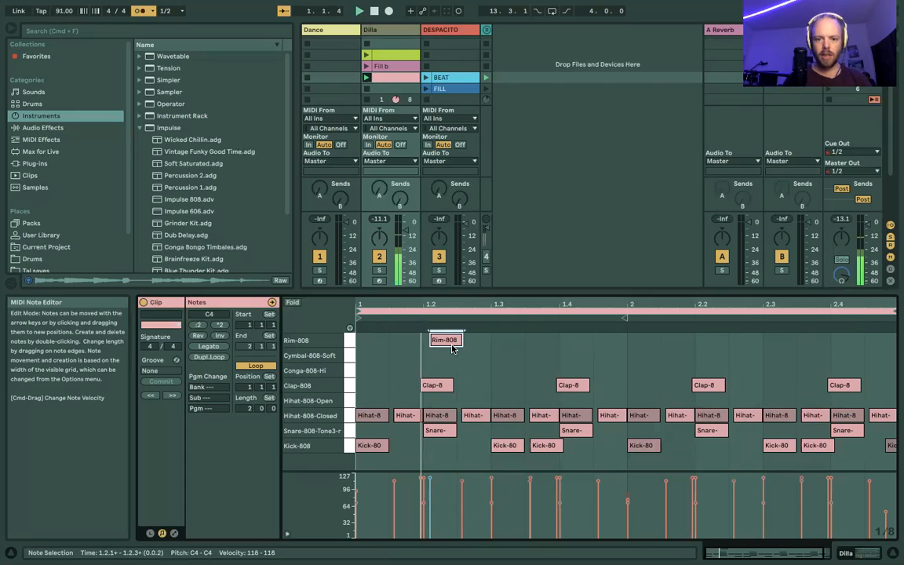
pyautogui.press('space')
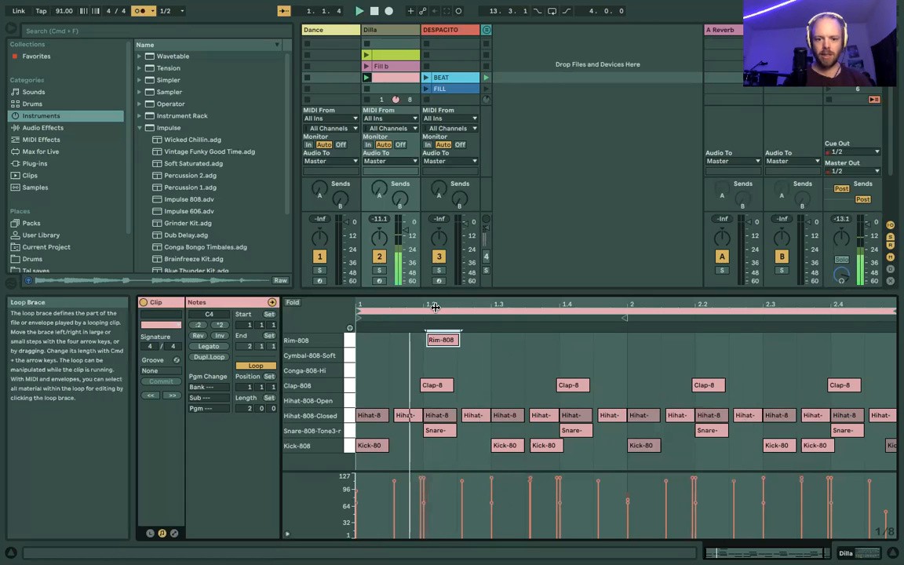
pyautogui.moveTo(442, 343); pyautogui.dragTo(438, 343)
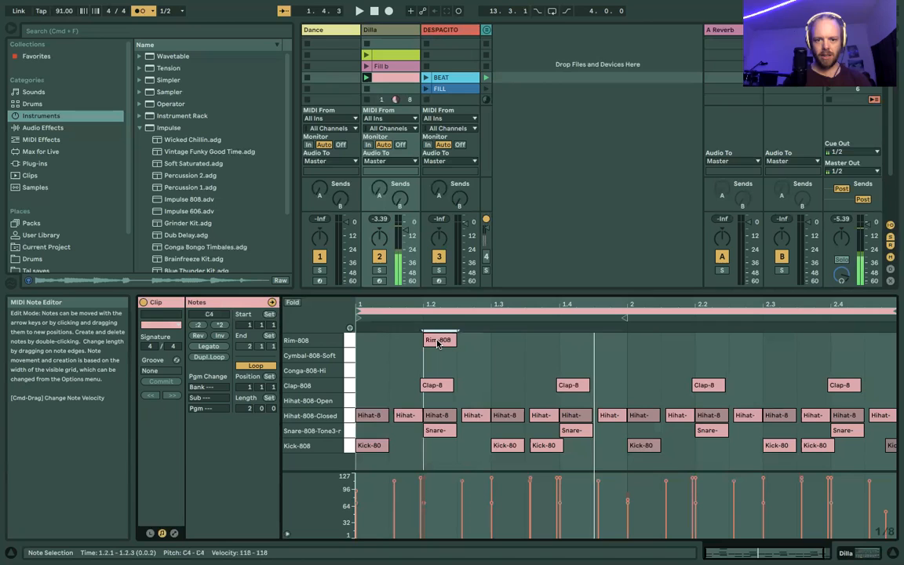
pyautogui.doubleClick(438, 342)
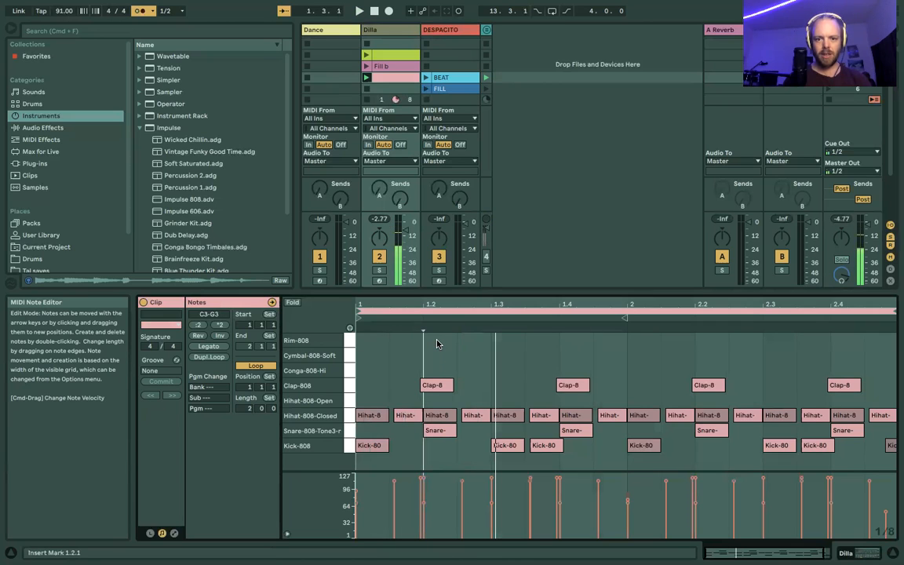
pyautogui.doubleClick(430, 341)
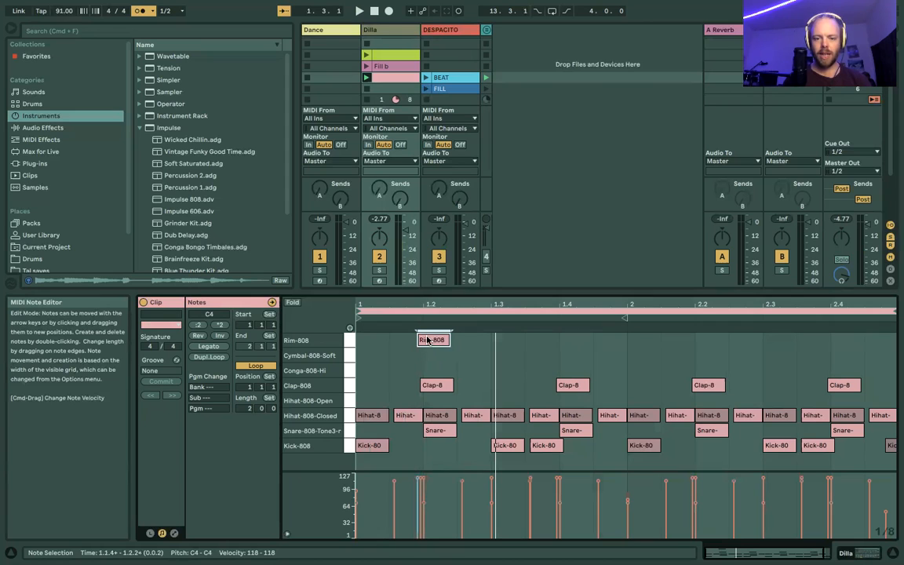
pyautogui.press('space')
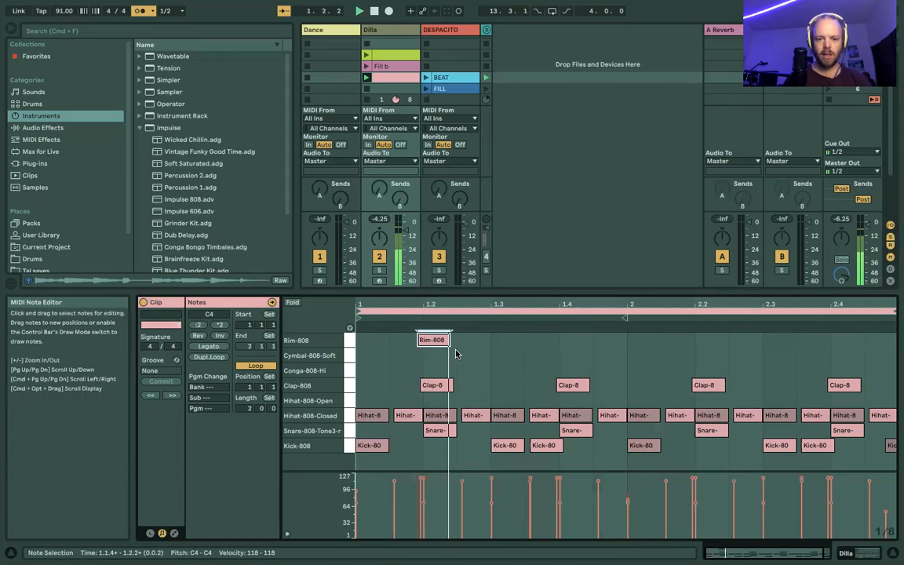
pyautogui.doubleClick(438, 345)
# Add a Rim-808 note just before 1.2.1, in line with the first clap, and play the clip.
pyautogui.doubleClick(440, 345)
pyautogui.hotkey('alt', 'Left')
pyautogui.press('space')
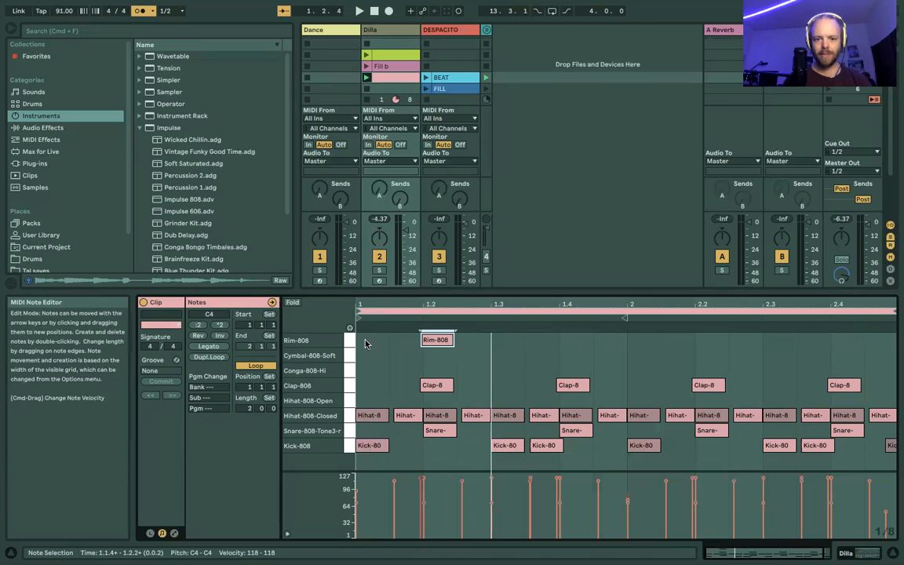
# Duplicate the Rim-808 selection from 1.1.1 to 1.3.1 three times to fill both bars, and play the clip.
pyautogui.moveTo(365, 343); pyautogui.dragTo(452, 350)
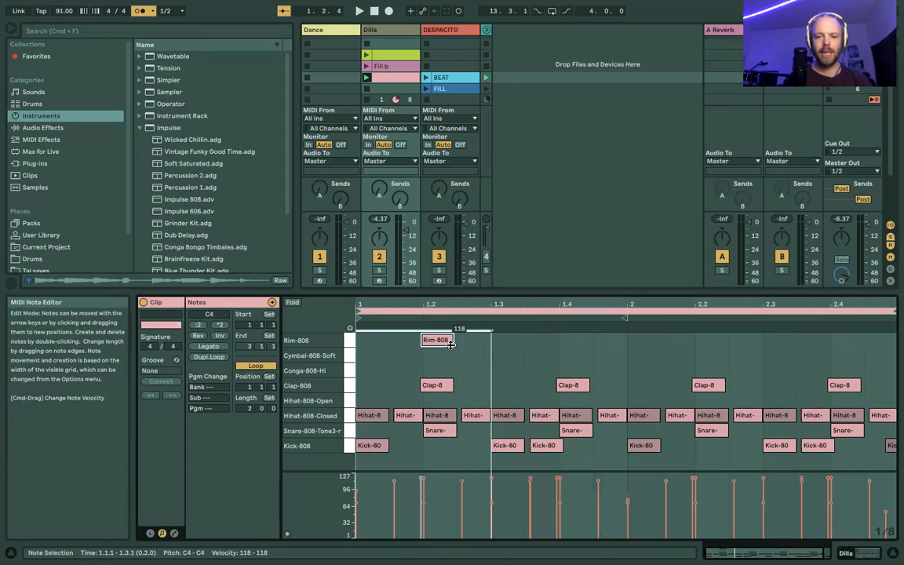
pyautogui.press('super+d')
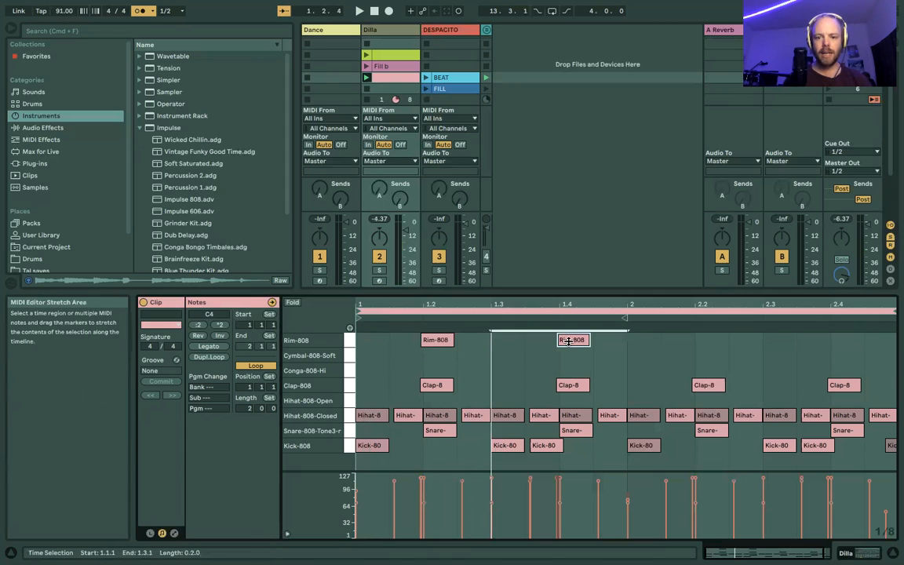
pyautogui.press('super+d')
pyautogui.press('super+d')
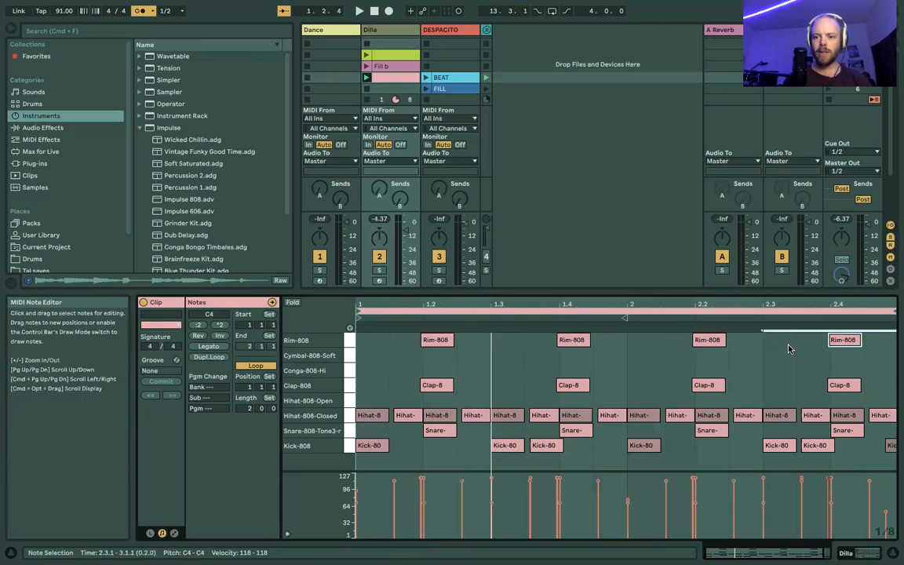
pyautogui.press('space')
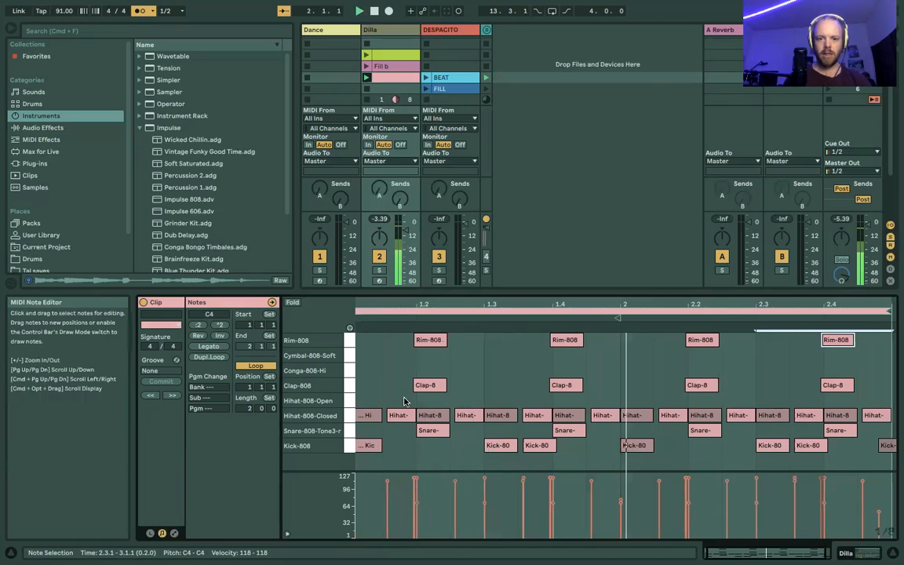
# Lower the velocity of all four Rim-808 notes to about 81 to 91 and play the clip.
pyautogui.click(343, 339)
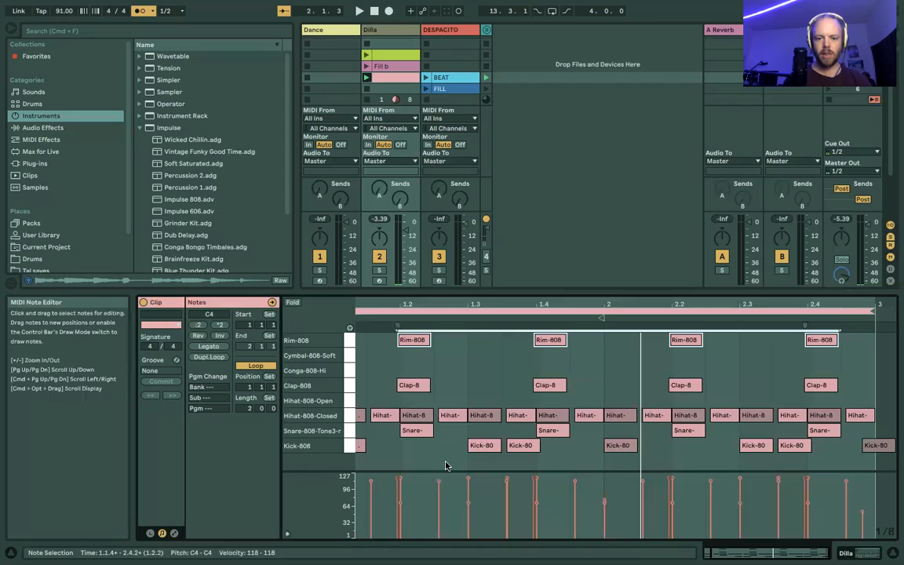
pyautogui.press('b')
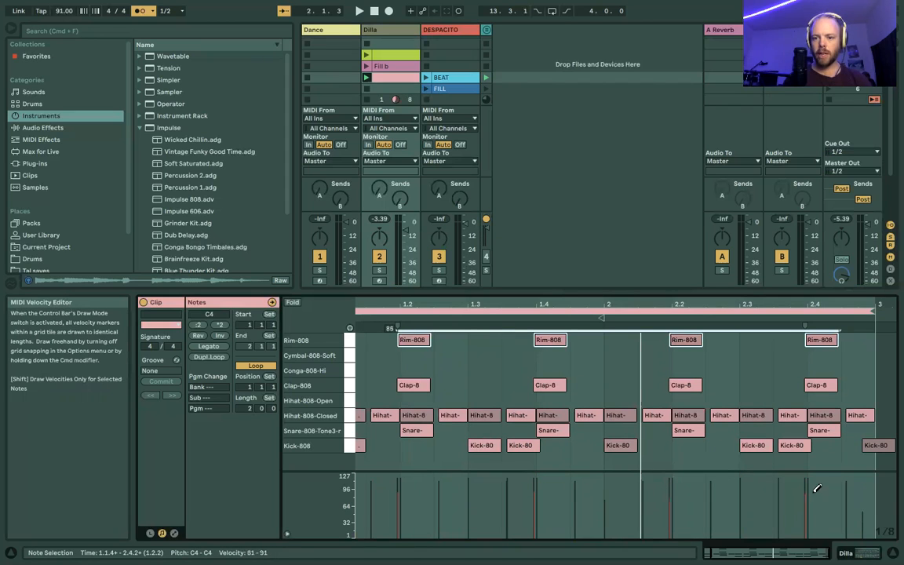
pyautogui.press('space')
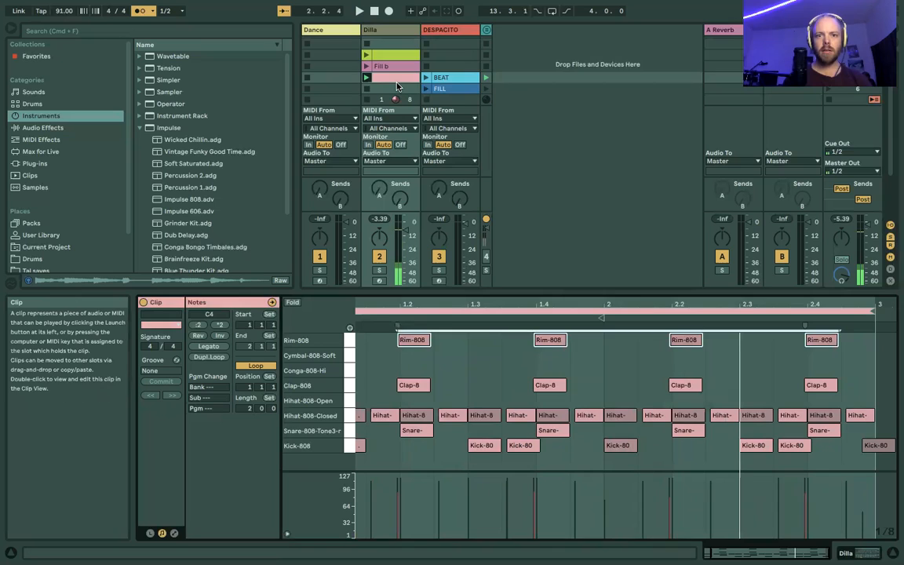
# Create a new one-bar MIDI clip in the empty Dilla slot below the two-bar beat and place a Kick-808 note at 1.1.1.
pyautogui.scroll(-1, 394, 80)
pyautogui.click(390, 58)
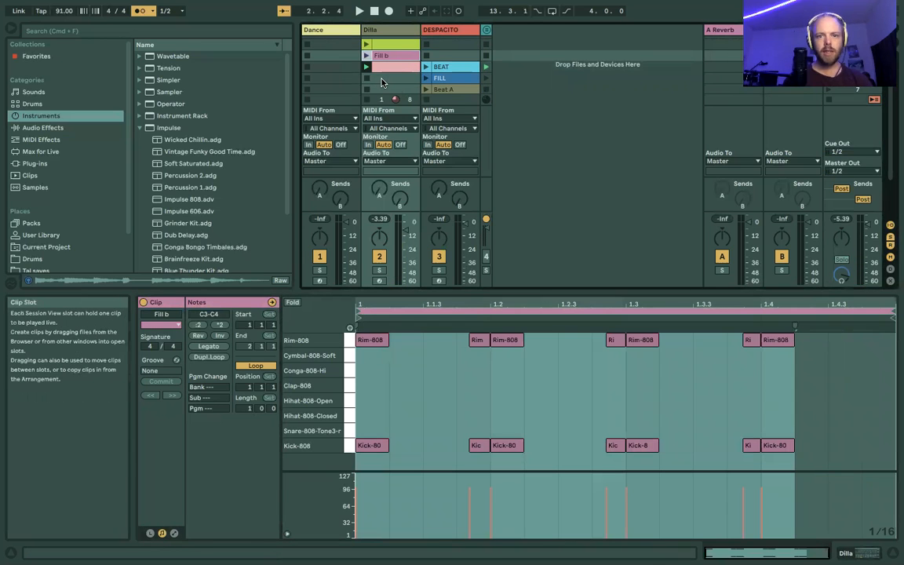
pyautogui.doubleClick(382, 79)
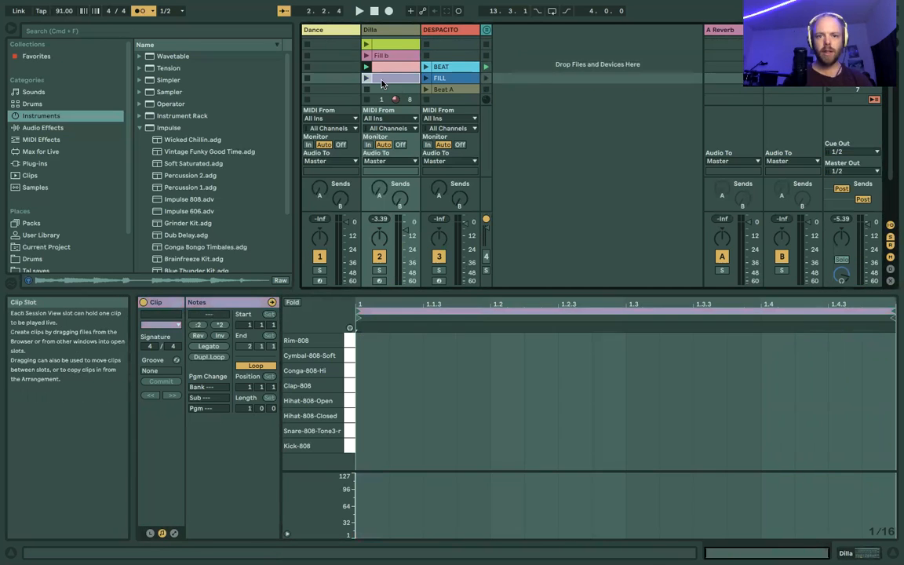
pyautogui.click(381, 444)
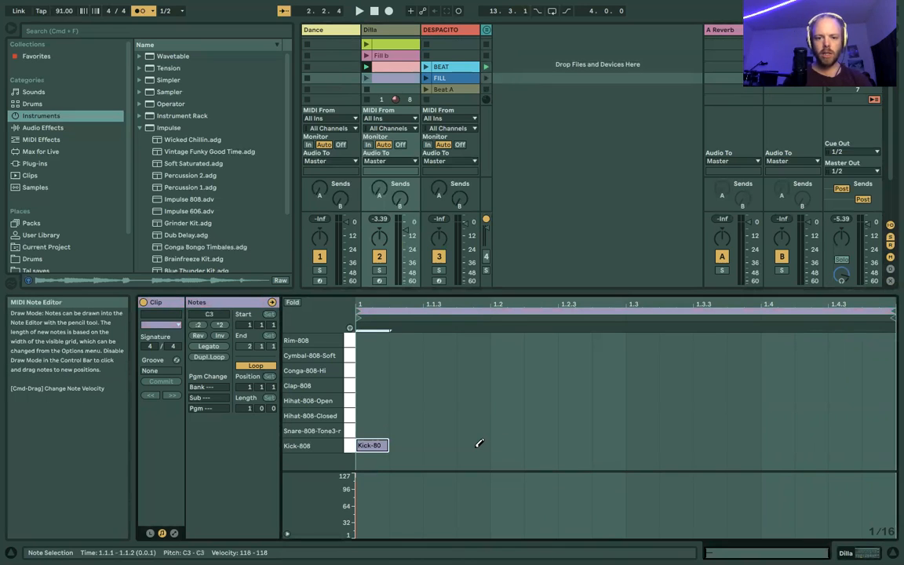
# Audition added Kick-808 notes at 1.1.4, 1.2.1, 1.2.4, 1.3.1, 1.3.4, 1.4.1 and 1.4.4, and delete them.
pyautogui.click(479, 444)
pyautogui.click(517, 444)
pyautogui.click(606, 444)
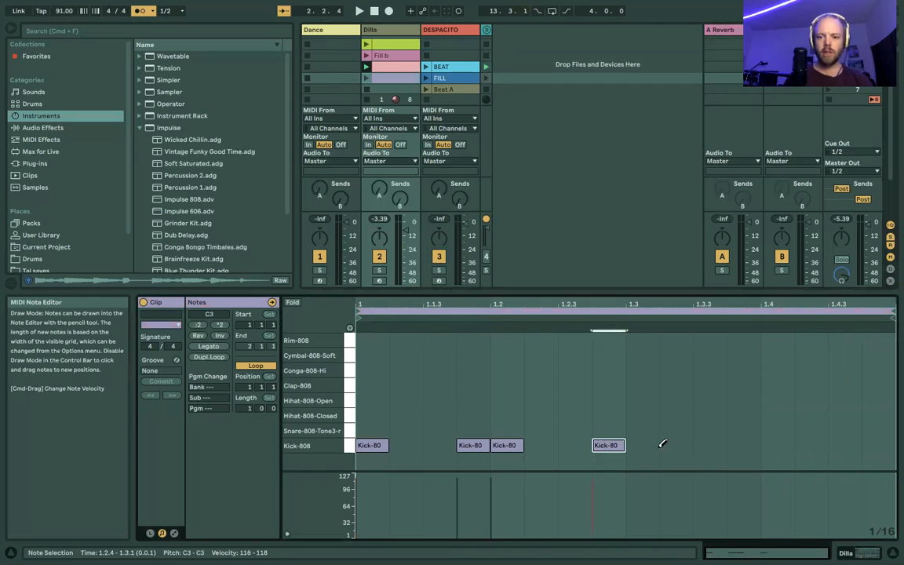
pyautogui.click(640, 445)
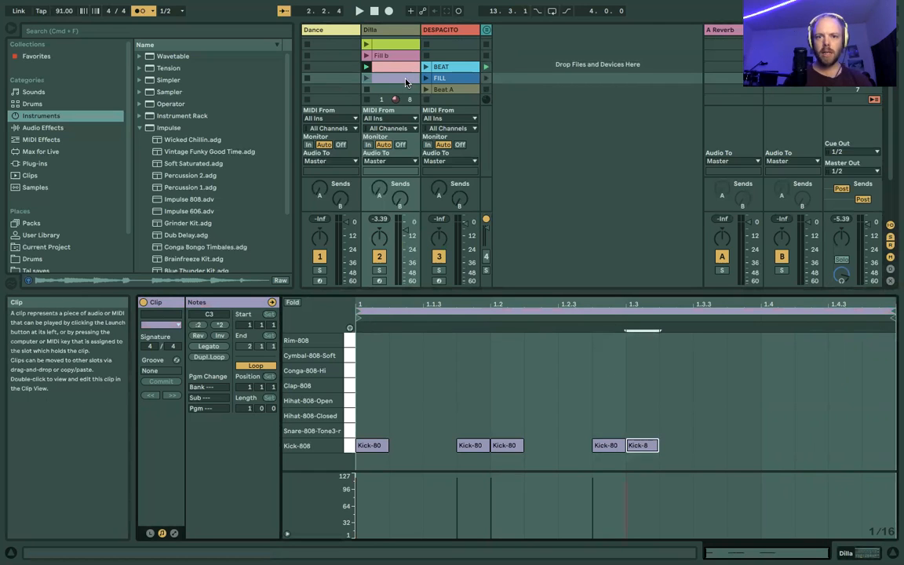
pyautogui.click(756, 444)
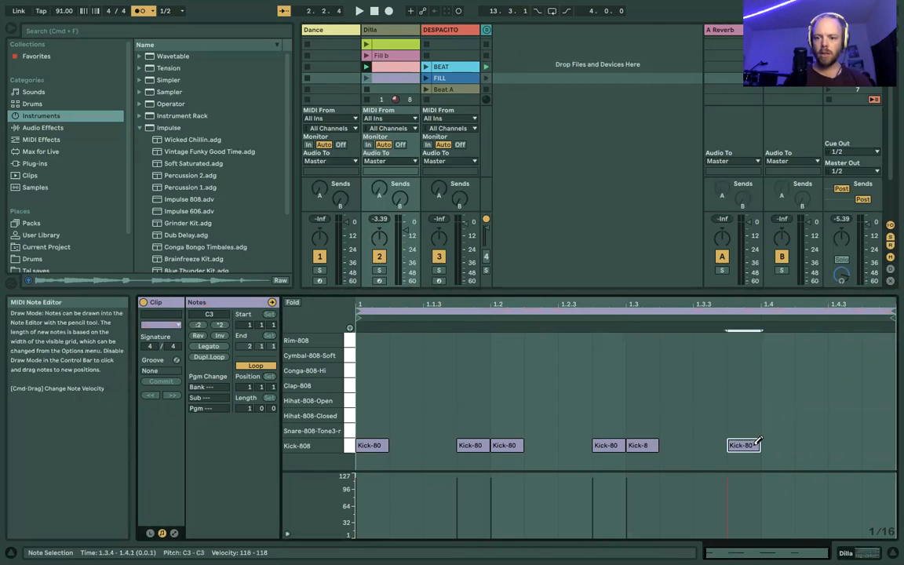
pyautogui.click(780, 445)
pyautogui.click(879, 444)
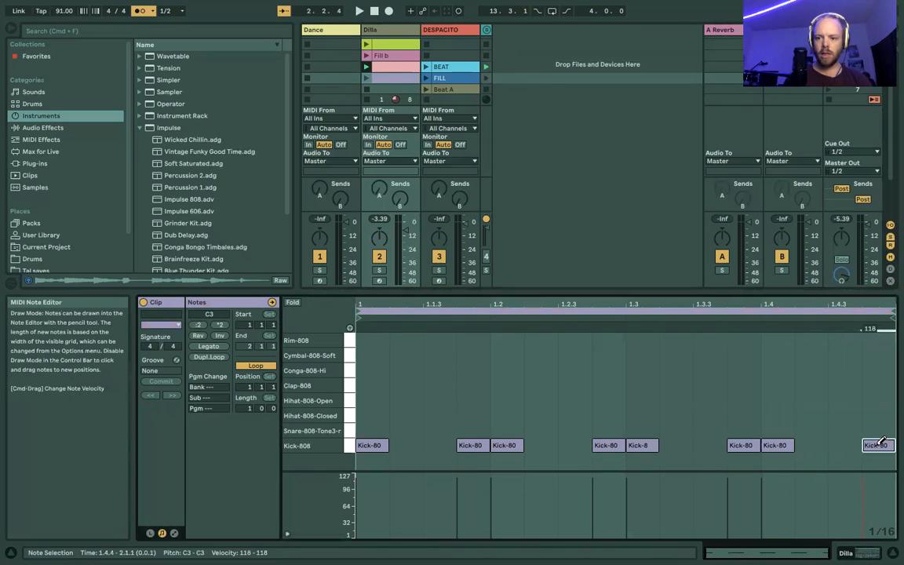
pyautogui.click(365, 79)
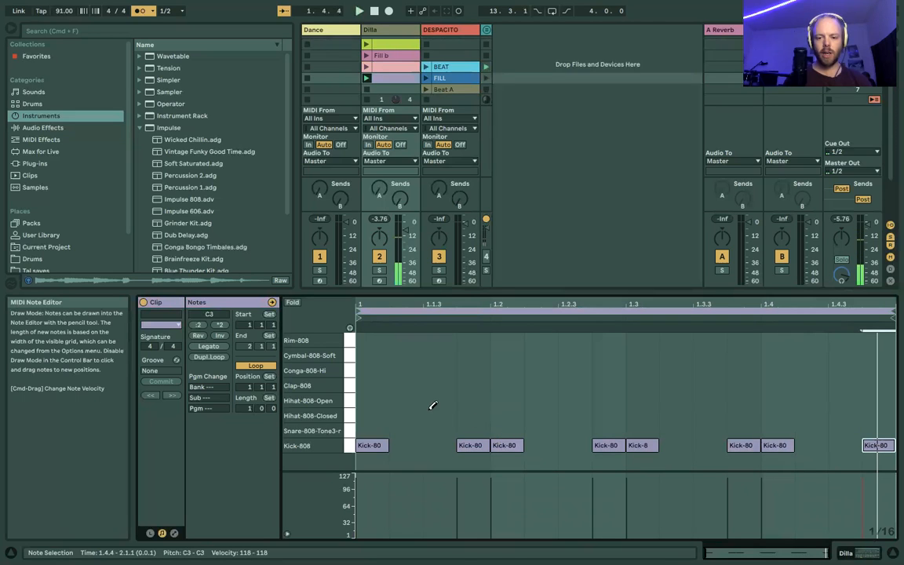
pyautogui.moveTo(400, 367); pyautogui.dragTo(887, 455)
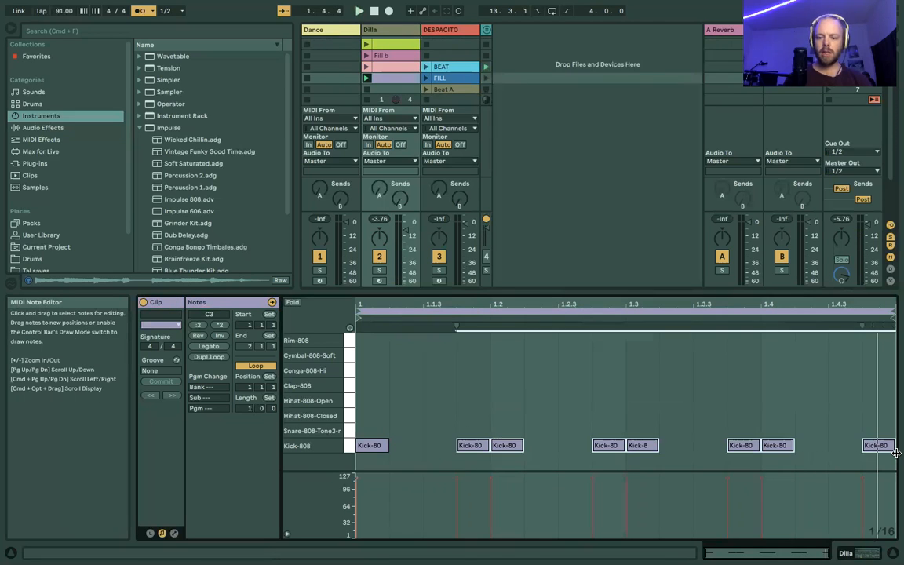
pyautogui.press('Delete')
# Add a Kick-808 note at 1.1.4 and move it slightly later, off the grid.
pyautogui.doubleClick(473, 448)
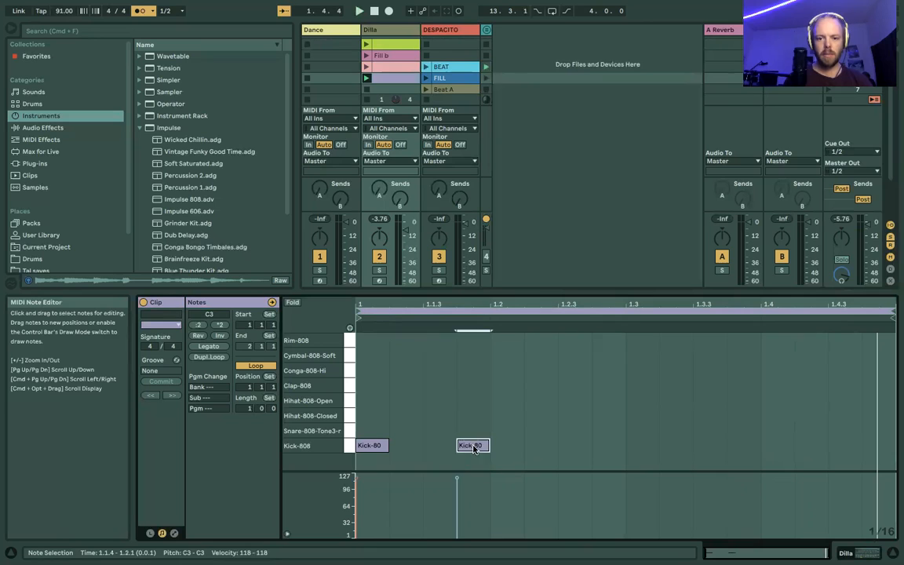
pyautogui.moveTo(473, 449); pyautogui.dragTo(482, 449)
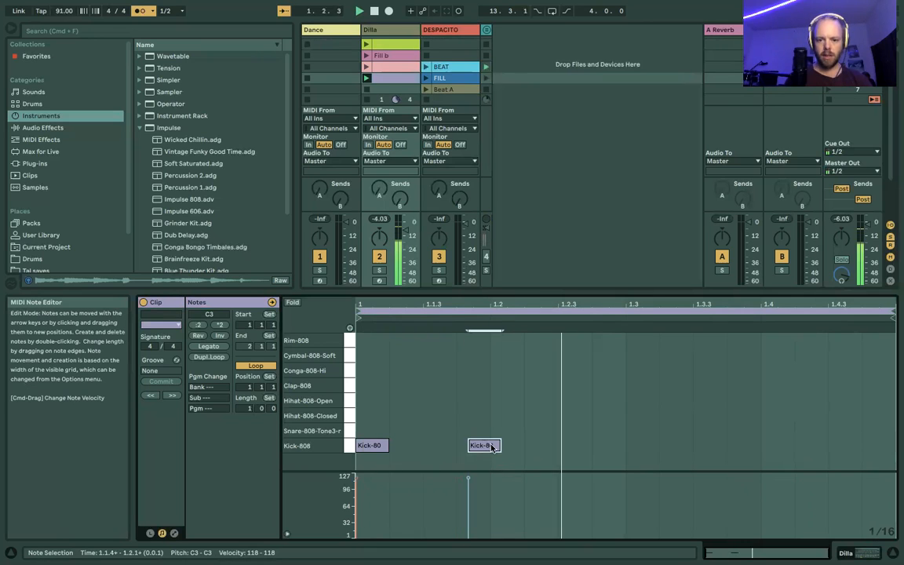
# Try a Kick-808 note at 1.2.1 following the late kick, and undo the latest note edits.
pyautogui.doubleClick(515, 447)
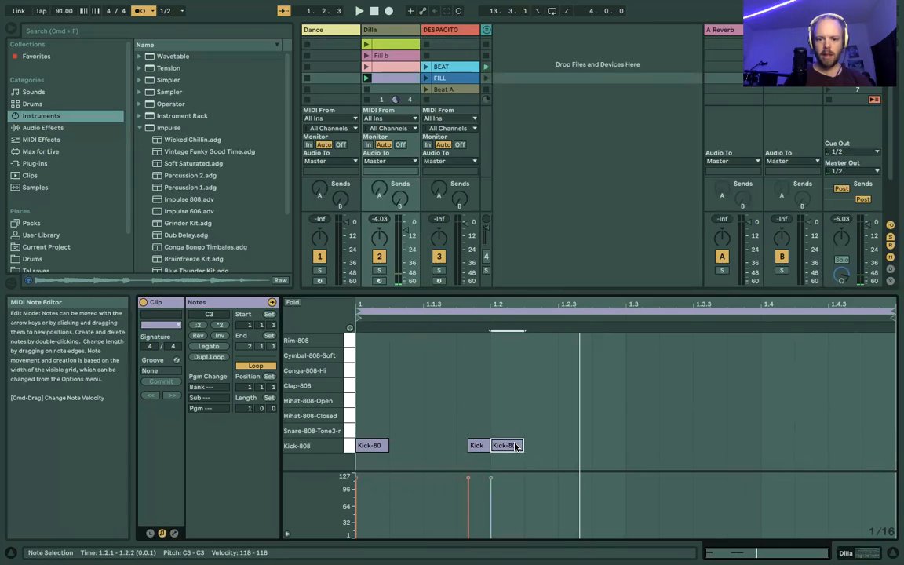
pyautogui.press('space')
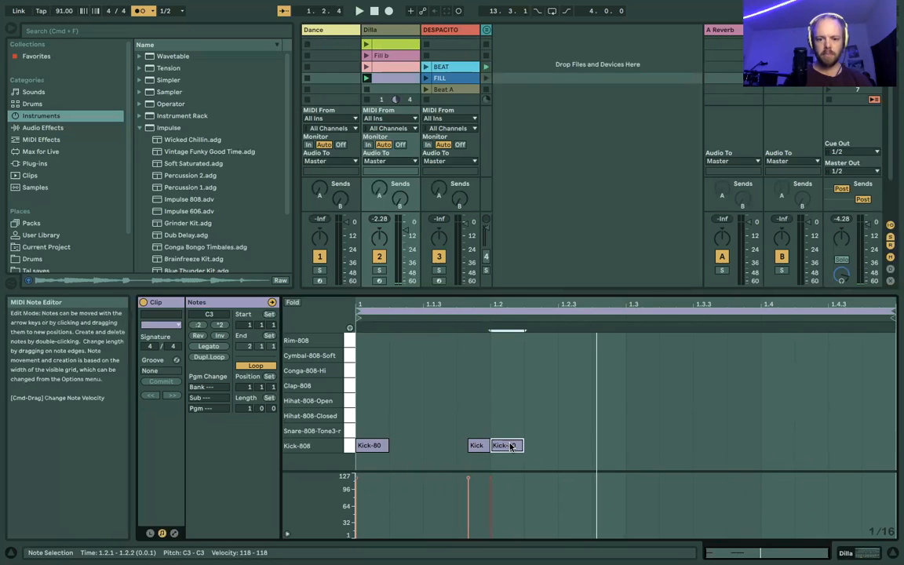
pyautogui.doubleClick(501, 445)
pyautogui.doubleClick(497, 445)
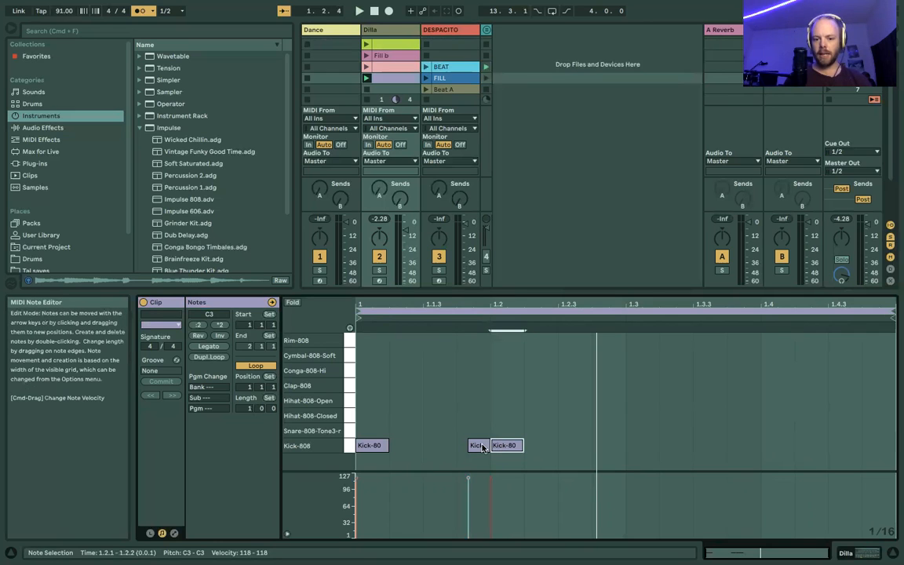
pyautogui.doubleClick(501, 445)
pyautogui.doubleClick(504, 447)
pyautogui.doubleClick(512, 449)
pyautogui.press('super+z')
pyautogui.press('super+z')
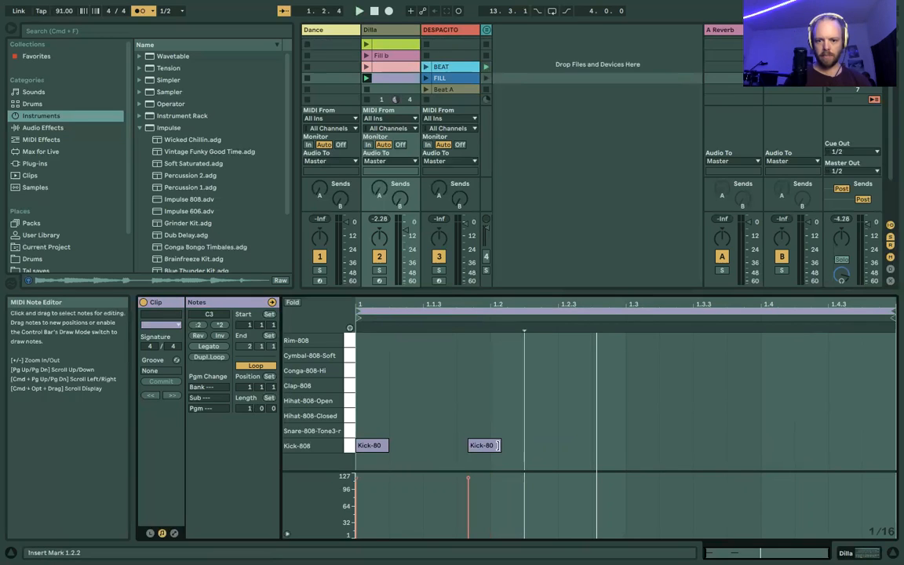
# Shorten the late Kick-808 note so it ends at 1.2.1 and add a Kick-808 note at 1.2.1.
pyautogui.moveTo(369, 424); pyautogui.dragTo(481, 470)
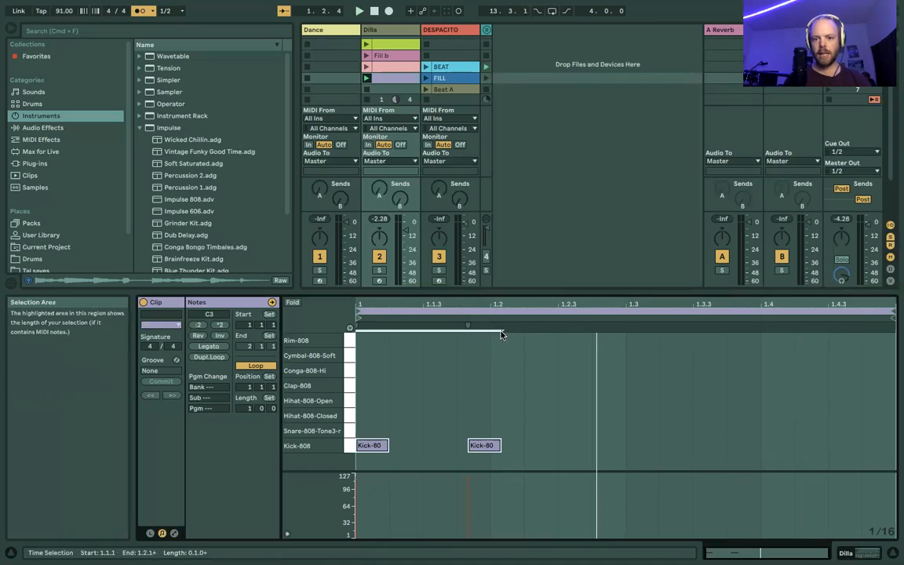
pyautogui.click(495, 445)
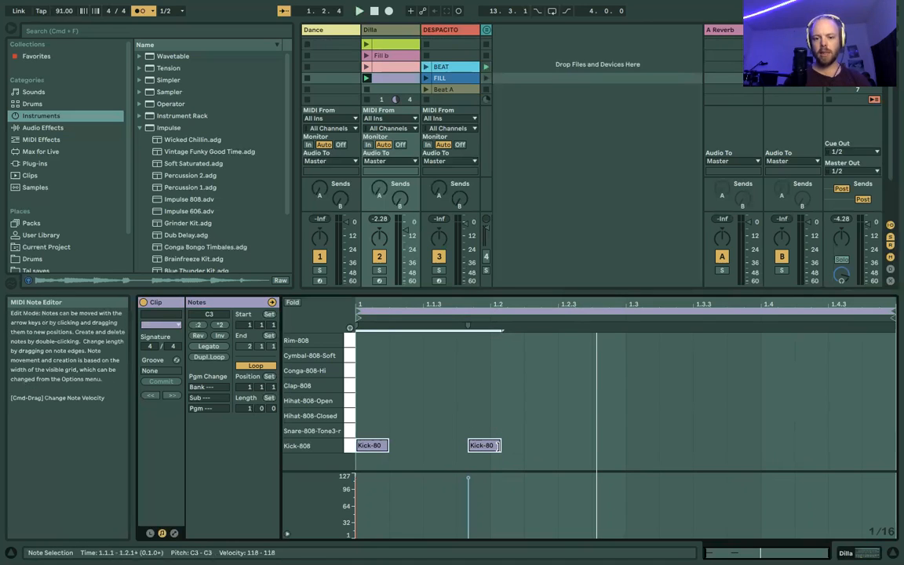
pyautogui.moveTo(500, 444); pyautogui.dragTo(487, 445)
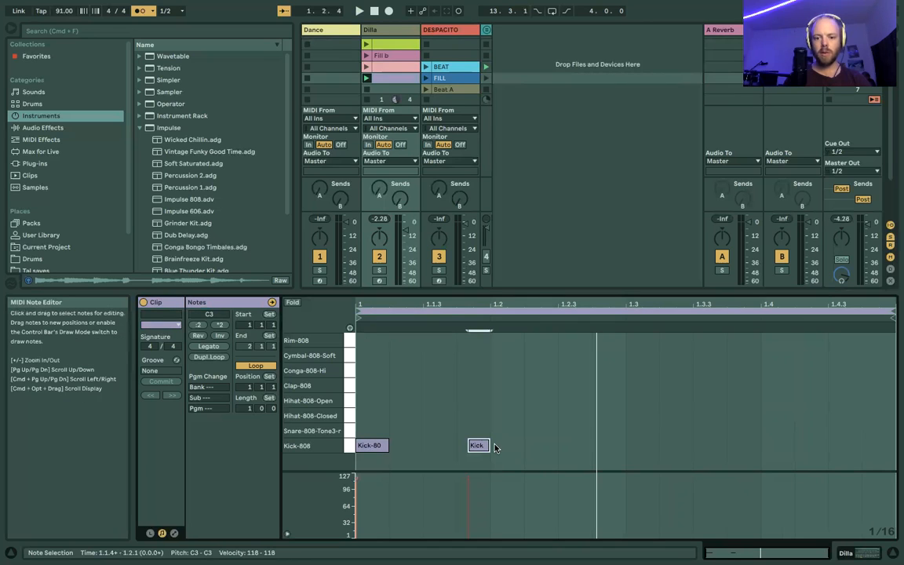
pyautogui.moveTo(489, 445); pyautogui.dragTo(498, 445)
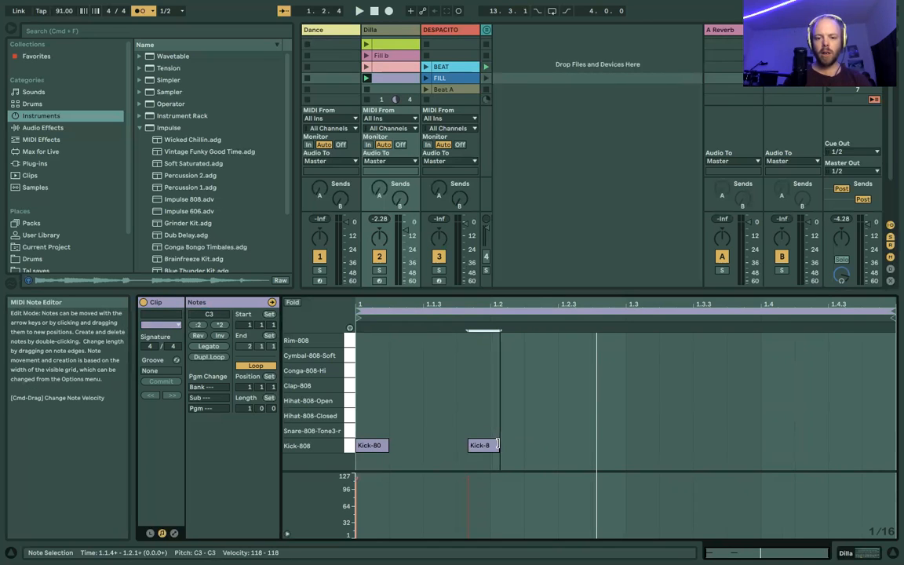
pyautogui.doubleClick(510, 446)
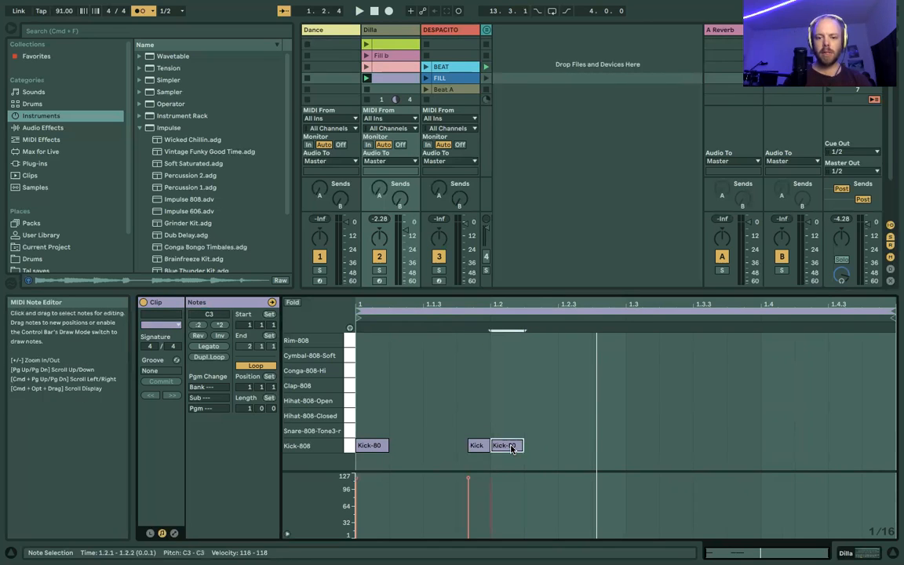
# Lower the late kick's velocity to 74 and duplicate the 1.1.1 and late kick pair across beats 2, 3 and 4.
pyautogui.click(470, 479)
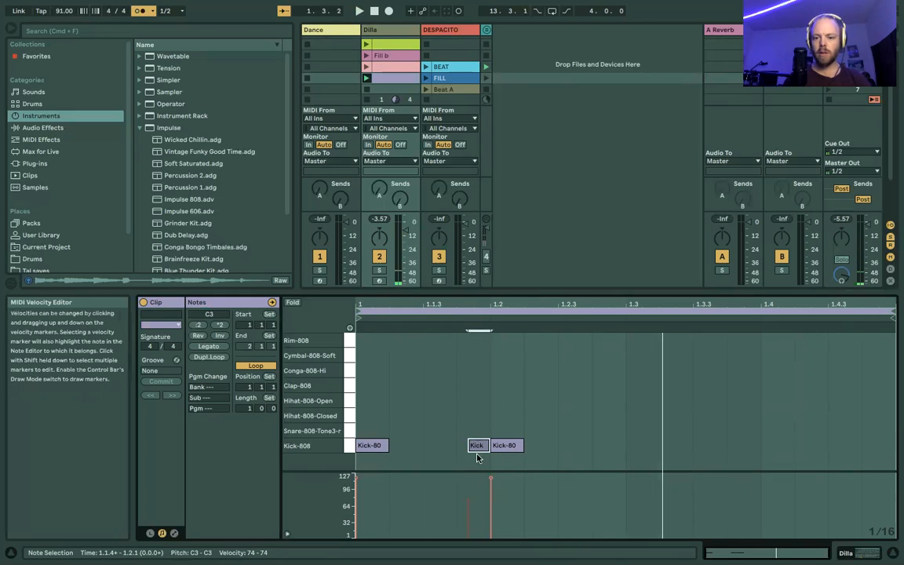
pyautogui.keyDown('shift'); pyautogui.click(370, 443); pyautogui.keyUp('shift')
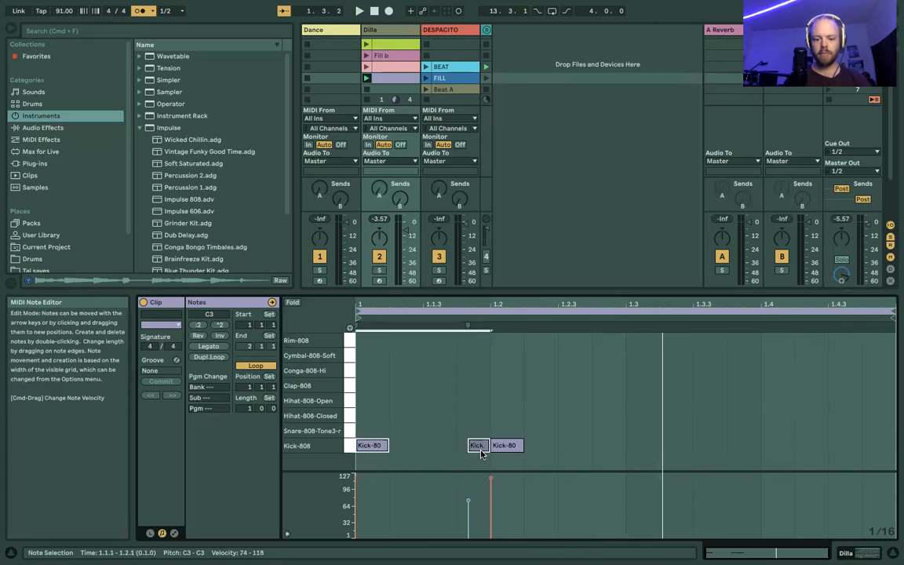
pyautogui.press('super+d')
pyautogui.press('super+d')
pyautogui.press('super+d')
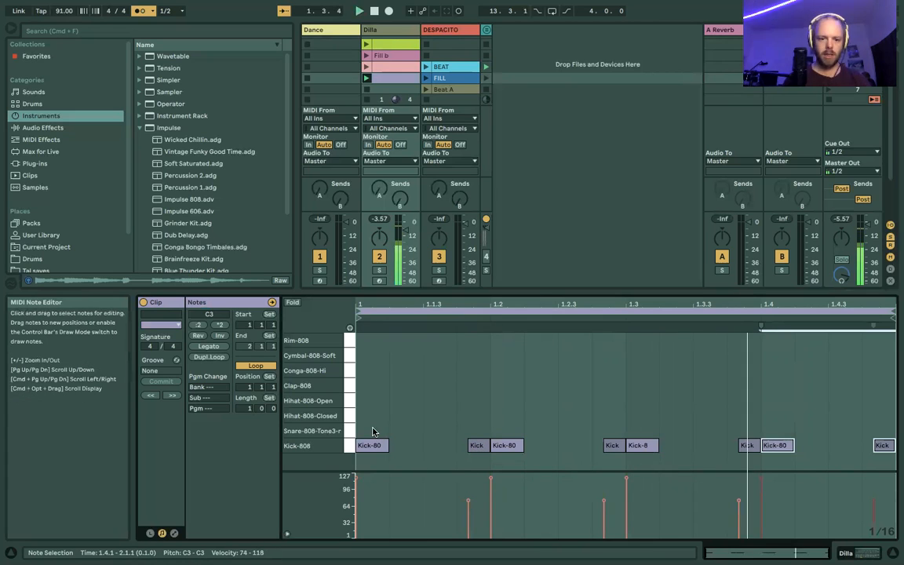
# Copy all Kick-808 notes to the Conga-808-Hi row, audition them, and move the copies to Cymbal-808-Soft.
pyautogui.moveTo(362, 430); pyautogui.dragTo(885, 462)
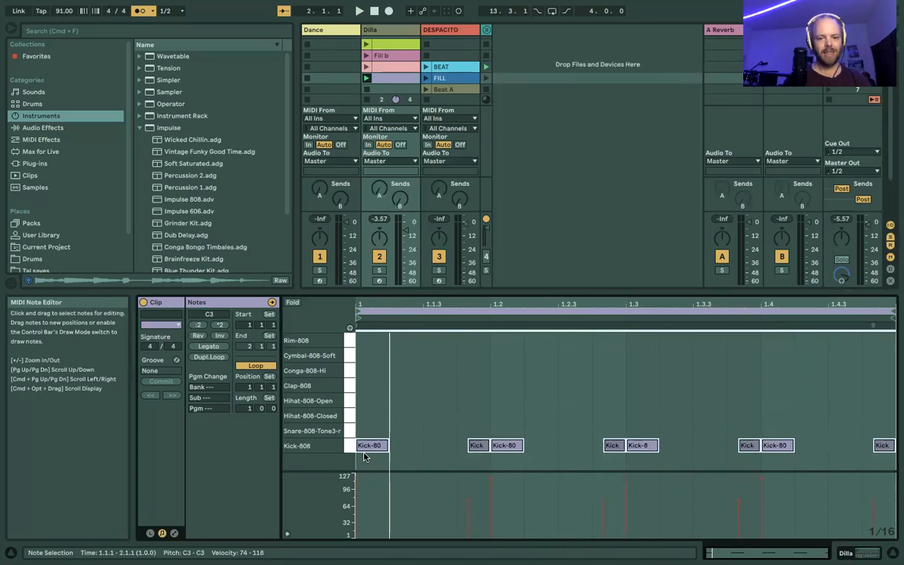
pyautogui.moveTo(364, 445); pyautogui.dragTo(372, 381)
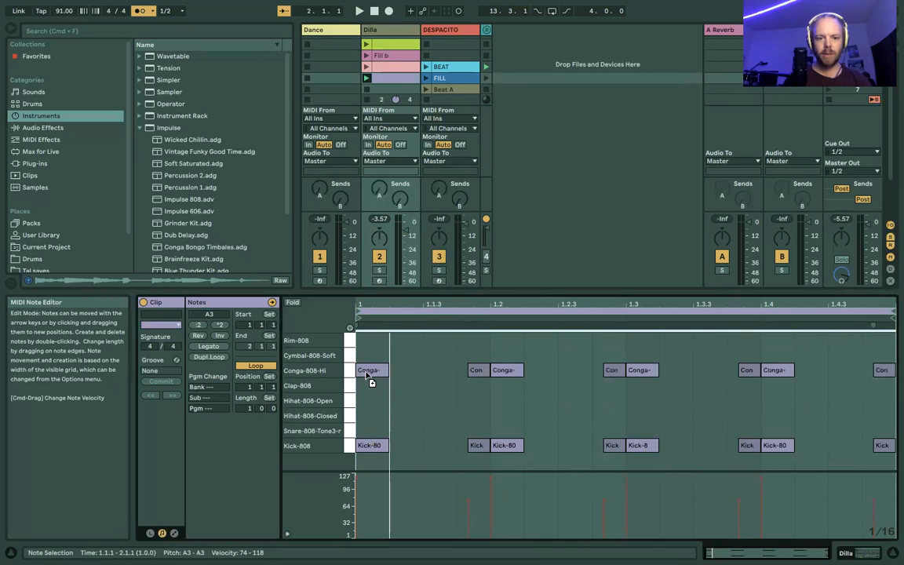
pyautogui.press('space')
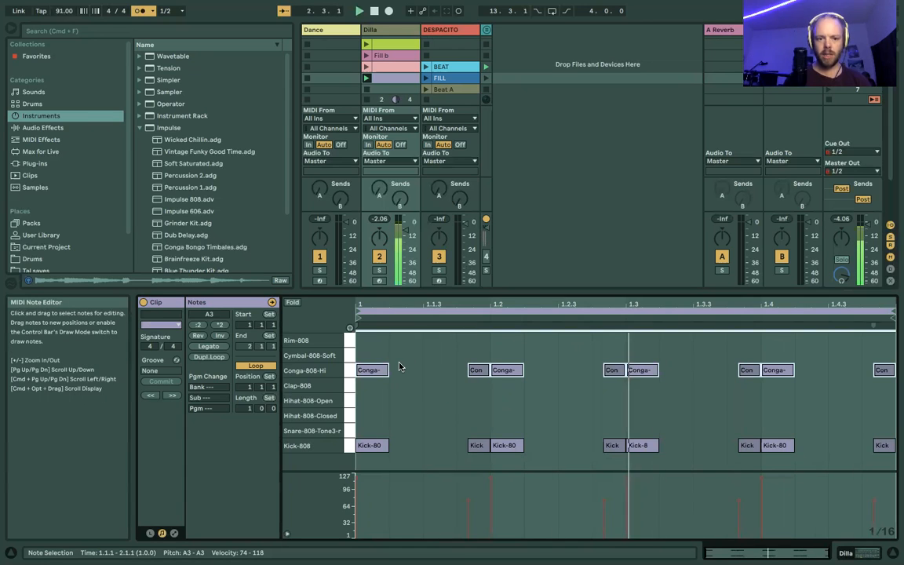
pyautogui.moveTo(375, 372); pyautogui.dragTo(372, 355)
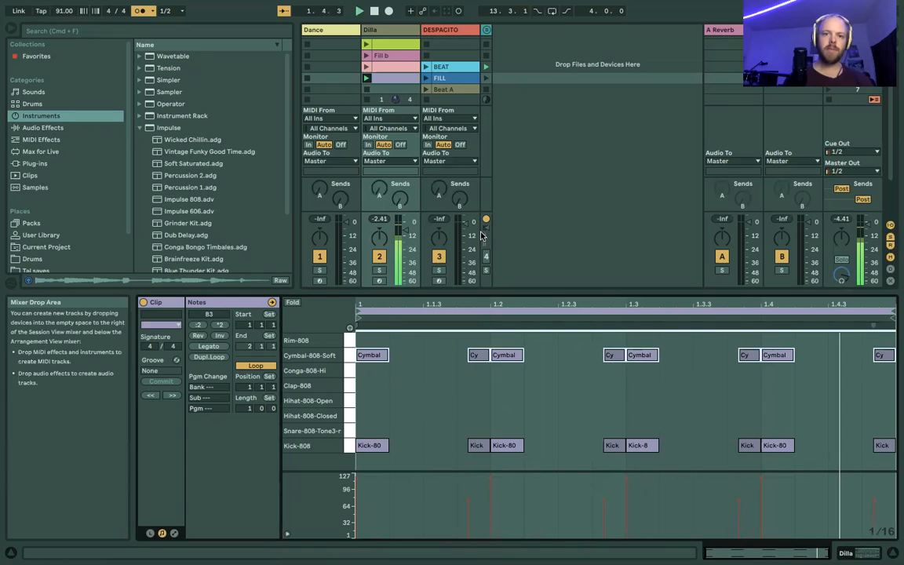
pyautogui.click(461, 394)
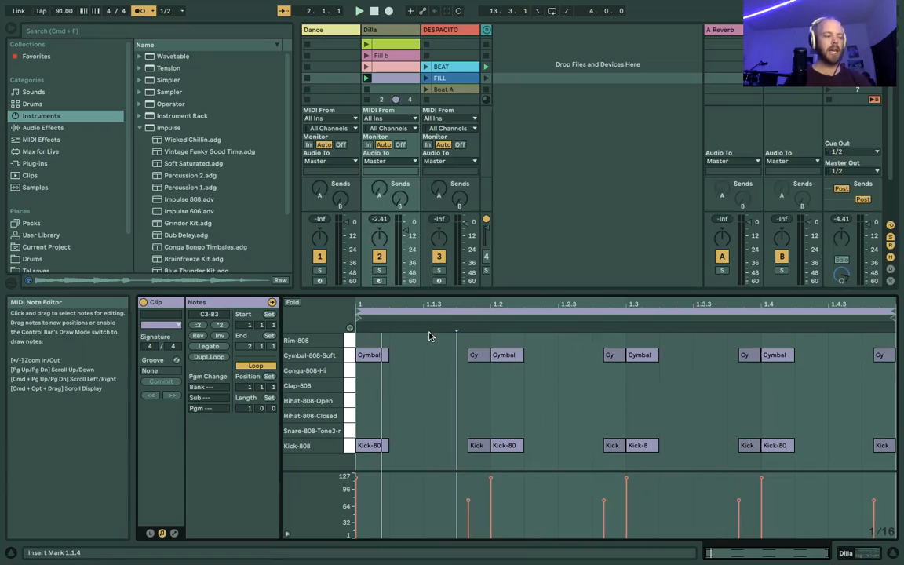
pyautogui.moveTo(366, 426); pyautogui.dragTo(892, 467)
pyautogui.click(367, 434)
pyautogui.press('Delete')
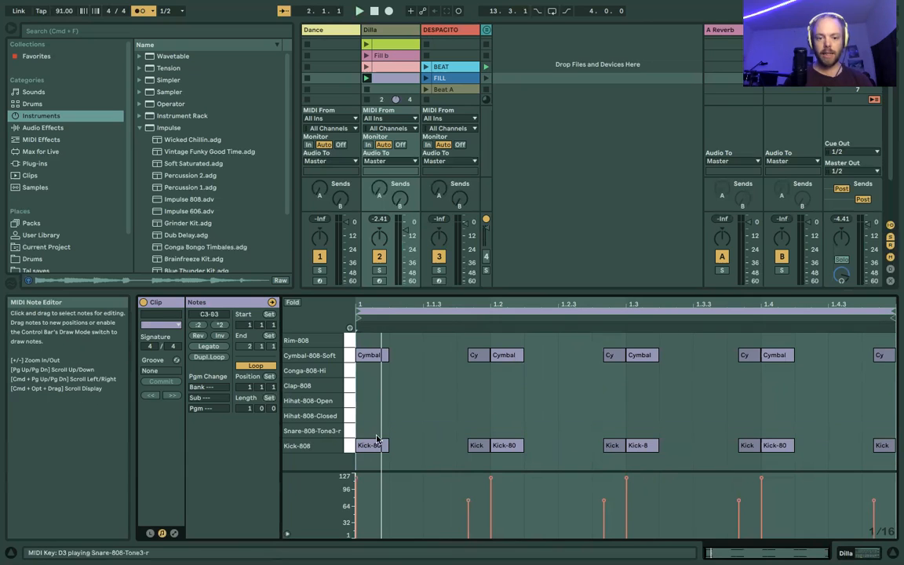
pyautogui.click(347, 446)
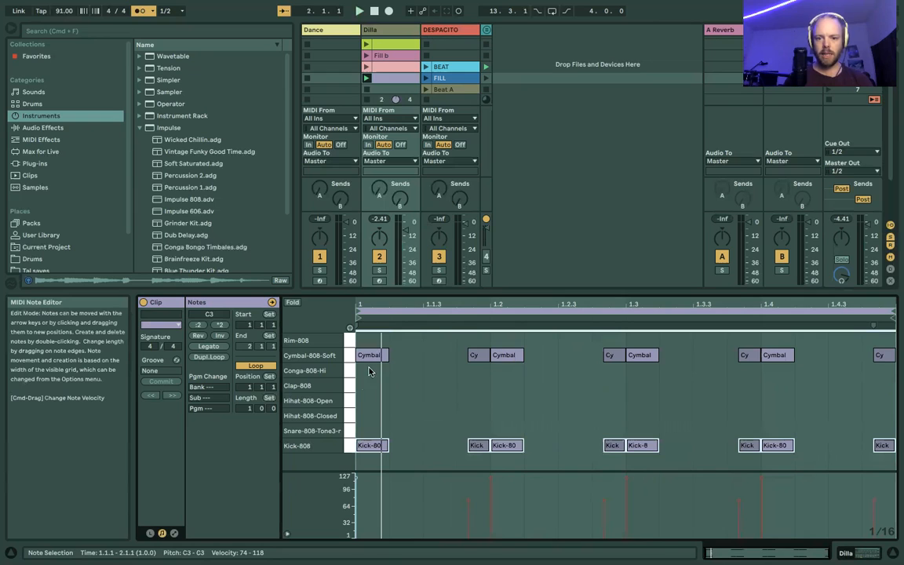
pyautogui.click(378, 432)
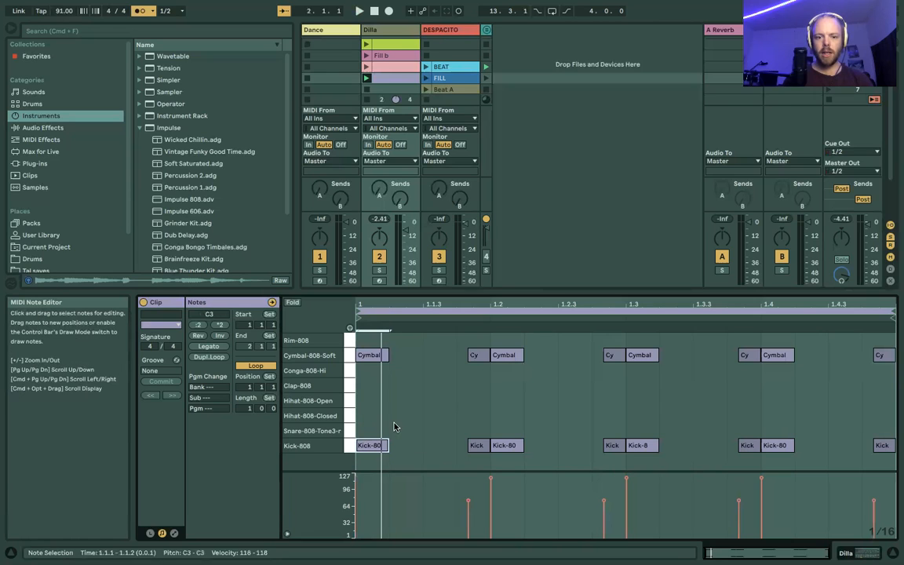
pyautogui.moveTo(368, 428); pyautogui.dragTo(507, 445)
pyautogui.click(421, 448)
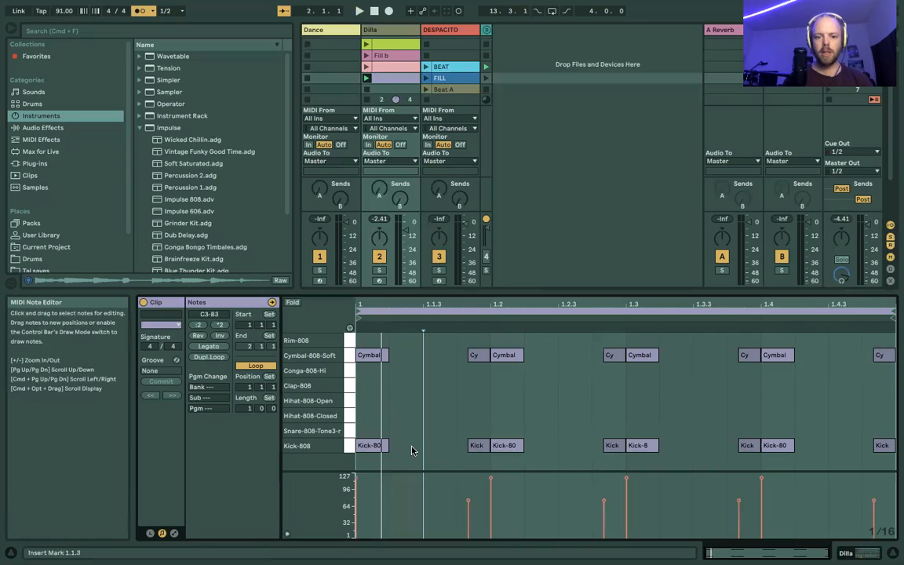
pyautogui.hotkey('ctrl', 'v')
pyautogui.press('super+z')
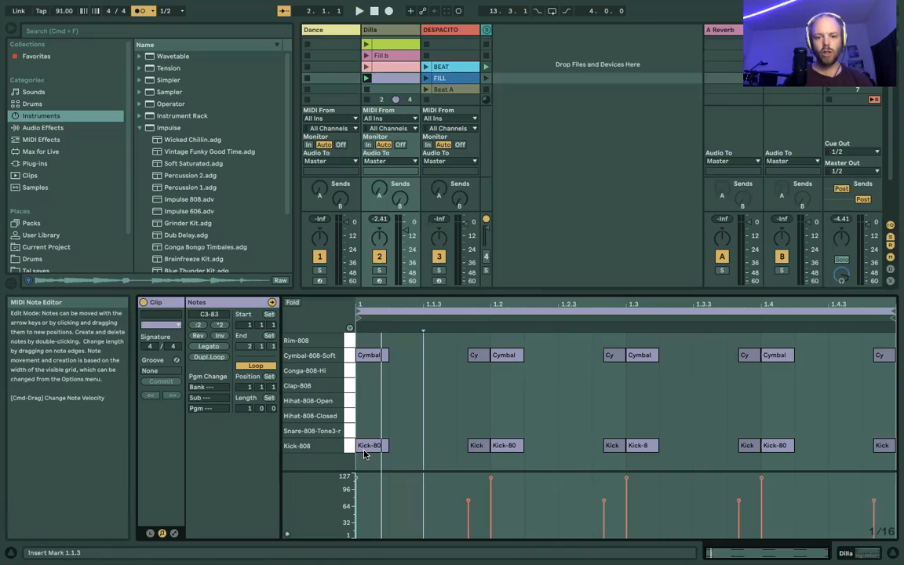
# Play back the one-bar clip with the doubled kick and cymbal pattern.
pyautogui.click(367, 401)
pyautogui.moveTo(370, 448)
pyautogui.mouseDown()
pyautogui.moveTo(369, 389)
pyautogui.moveTo(372, 445)
pyautogui.mouseUp()
pyautogui.click(359, 408)
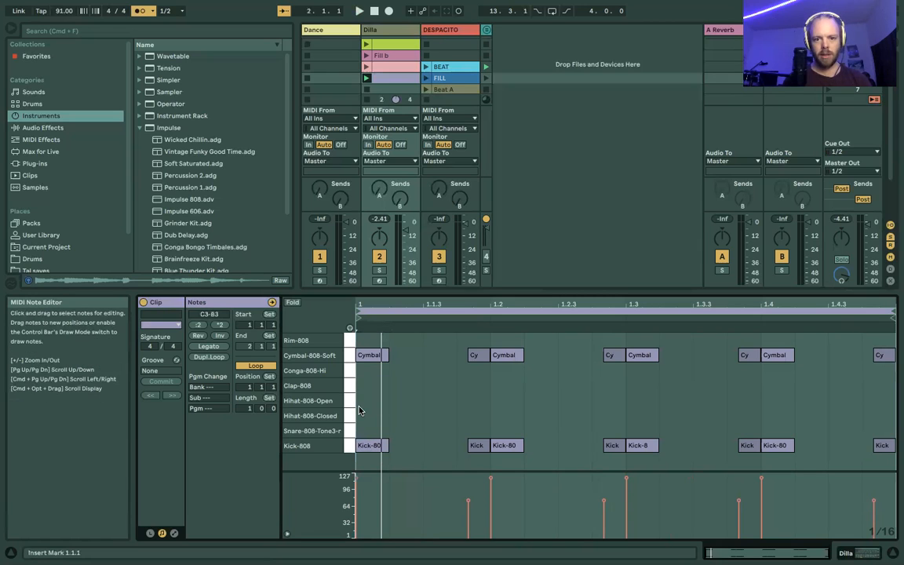
pyautogui.press('space')
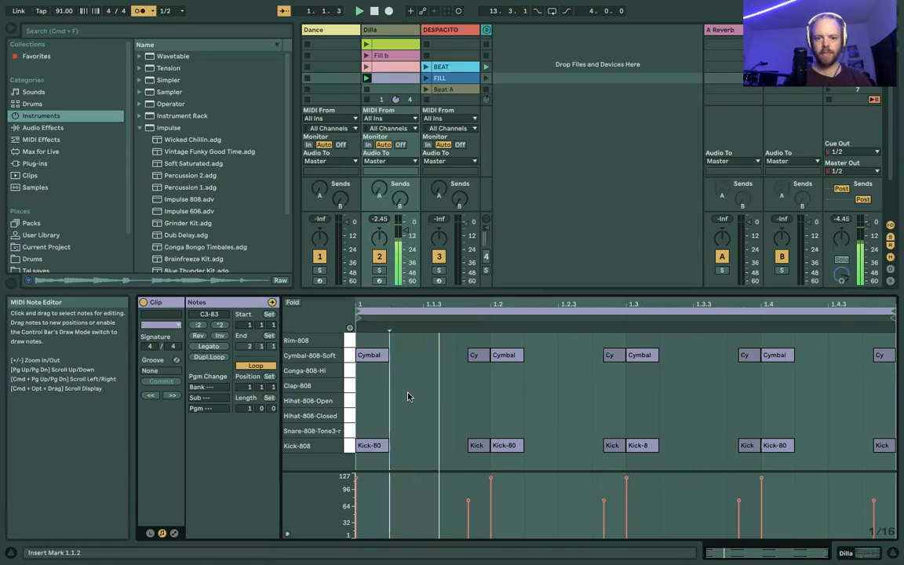
# Name the two-bar Dilla clip "Beat A" and the one-bar kick and cymbal clip below it "Fill A".
pyautogui.scroll(3, 398, 81)
pyautogui.scroll(-3, 399, 81)
pyautogui.click(390, 57)
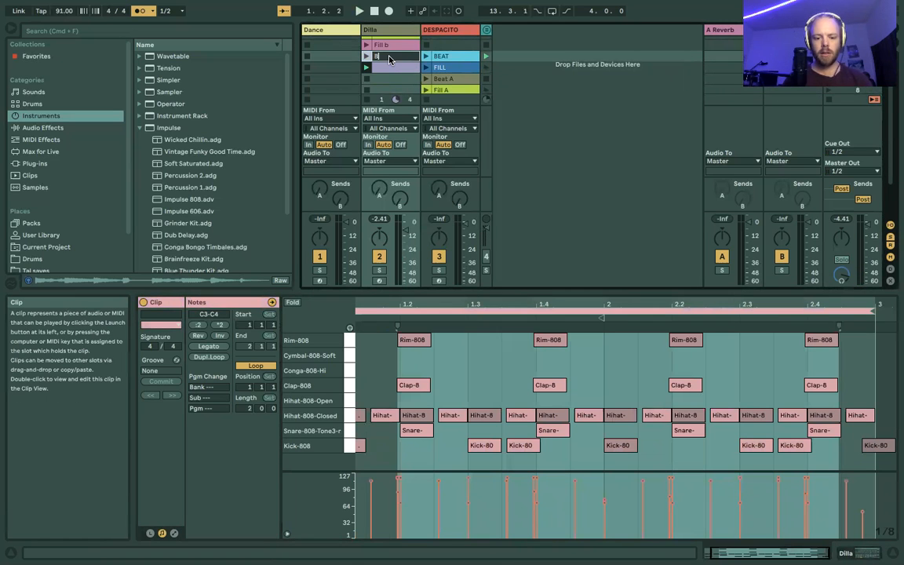
pyautogui.click(390, 68)
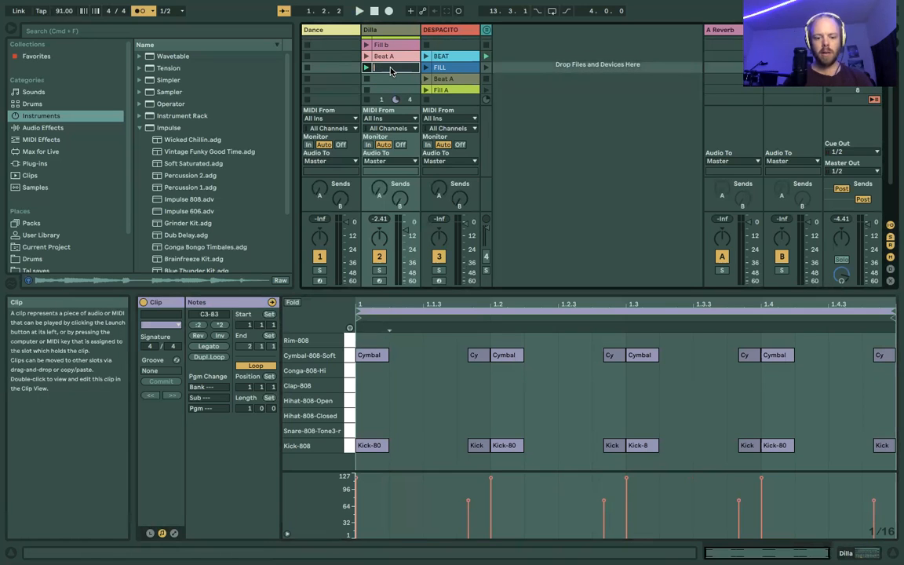
pyautogui.write('Fill A')
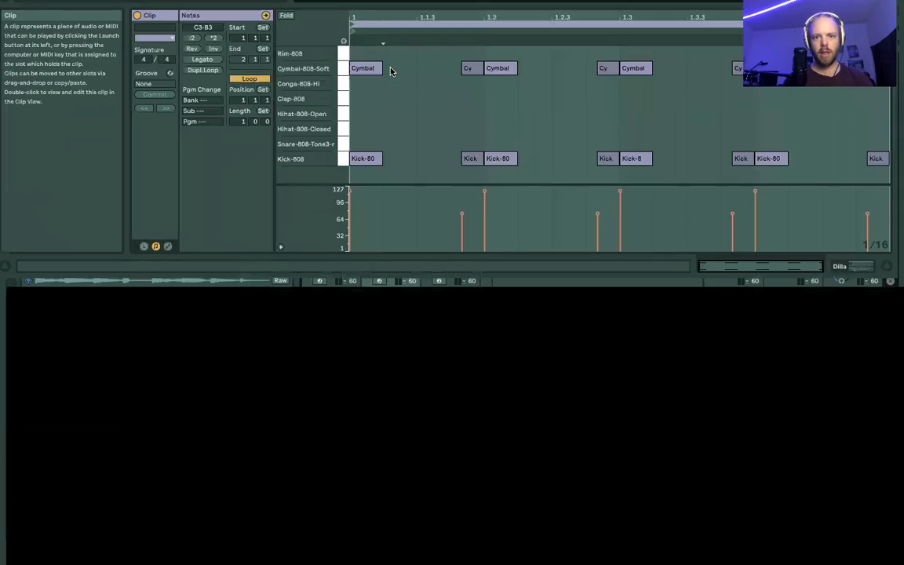
pyautogui.press('Return')
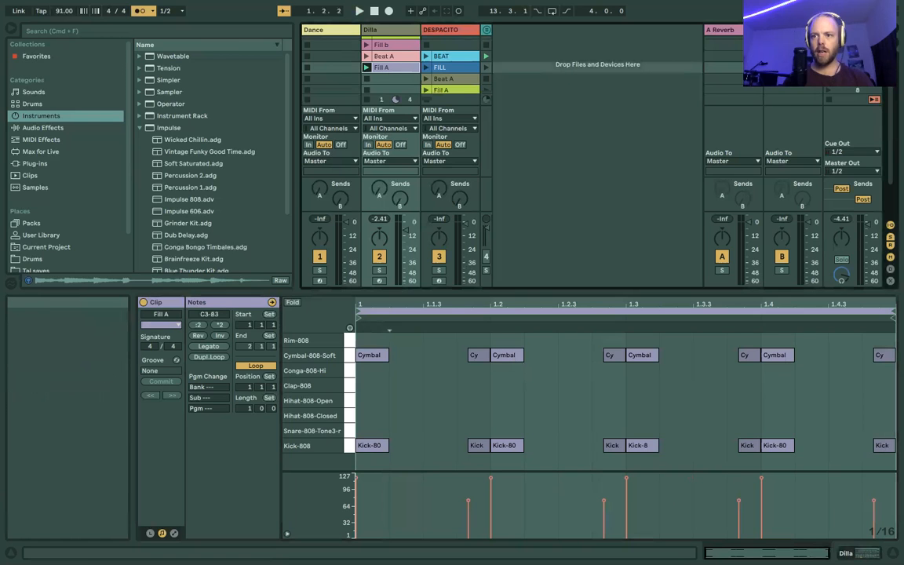
pyautogui.scroll(4, 725, 67)
pyautogui.scroll(-1, 726, 66)
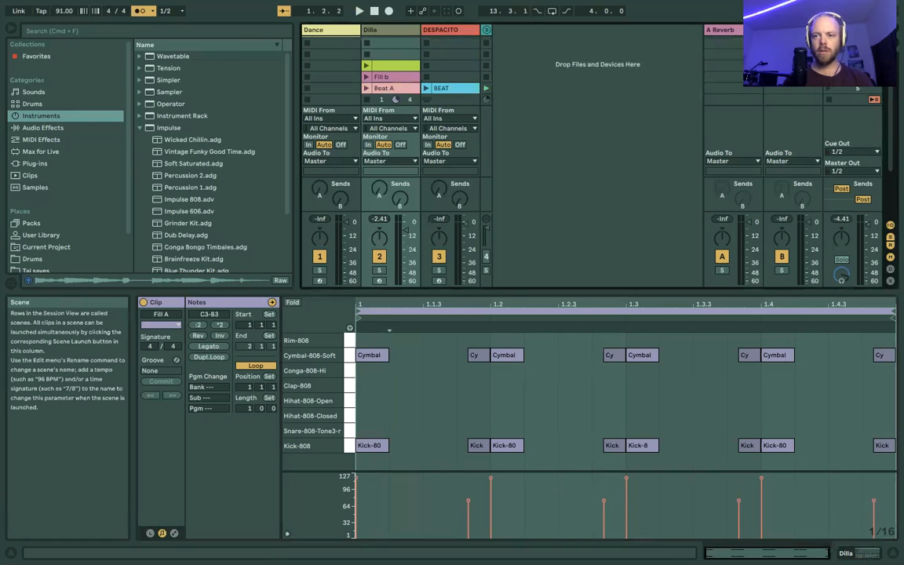